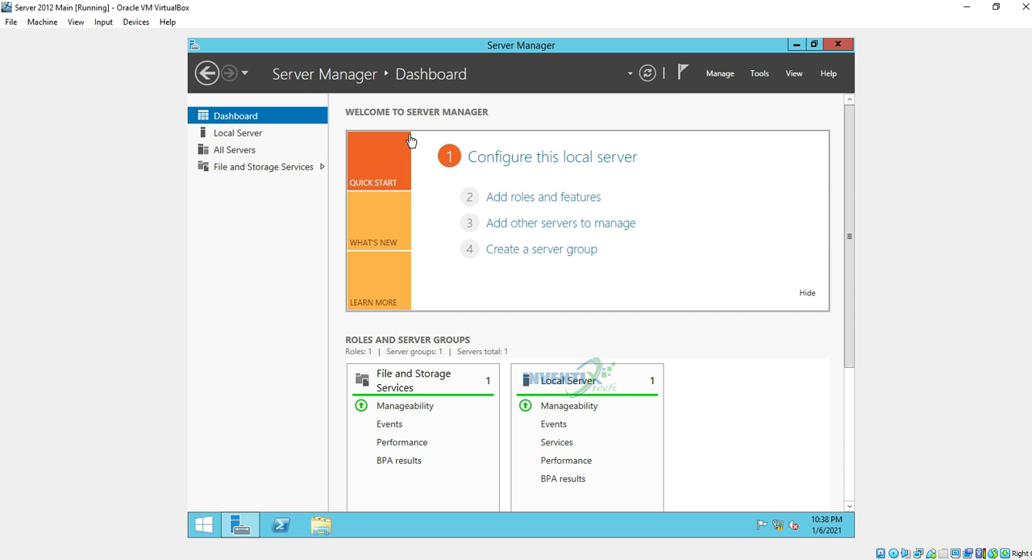
click(800, 45)
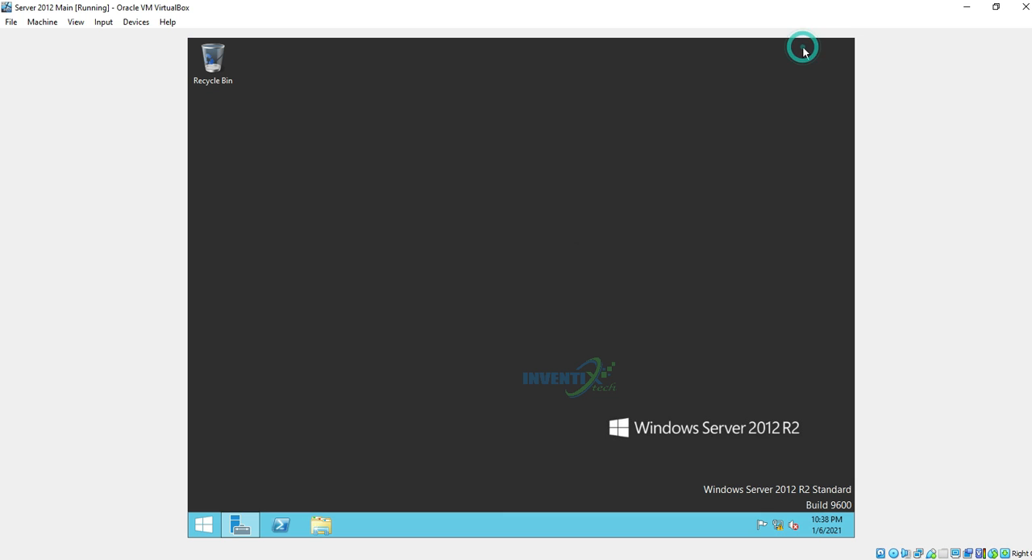
click(242, 522)
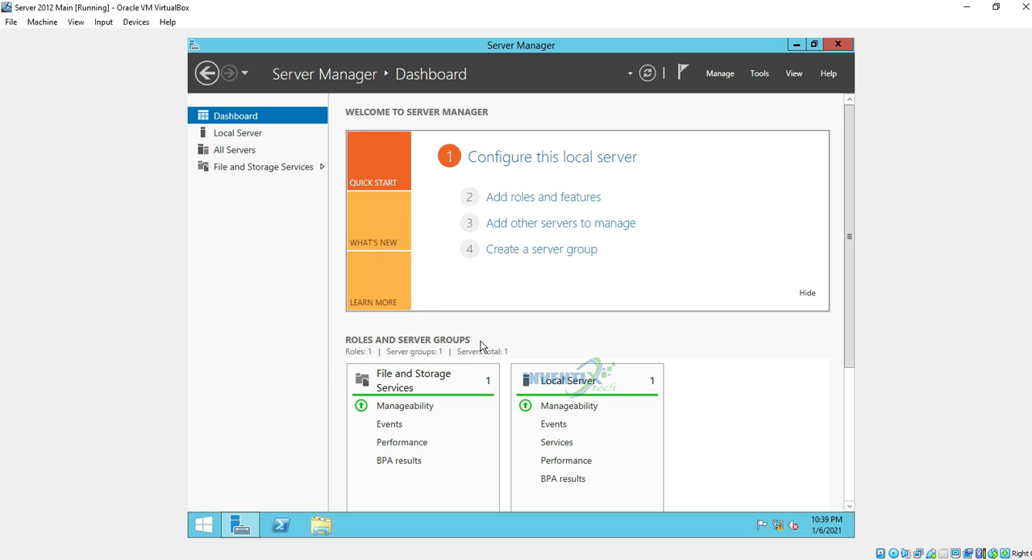
Rename the local server's computer to SUPPER-SERVER and postpone the required restart
click(236, 134)
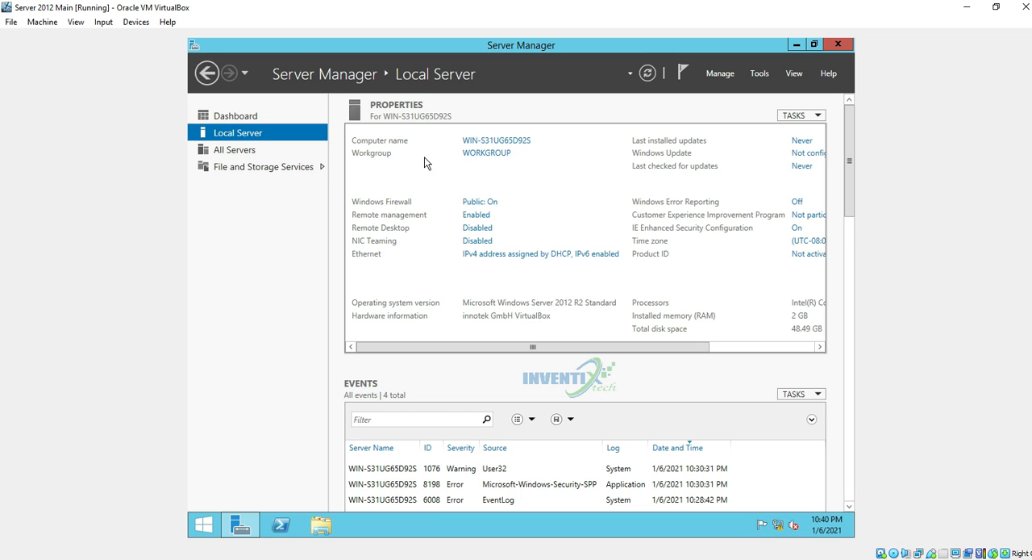
click(479, 143)
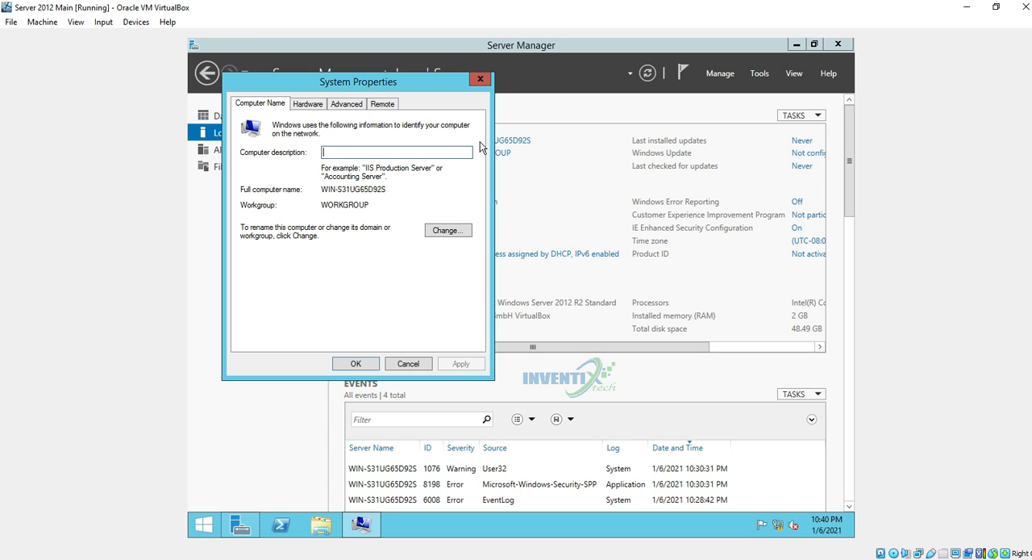
drag(394, 90, 357, 181)
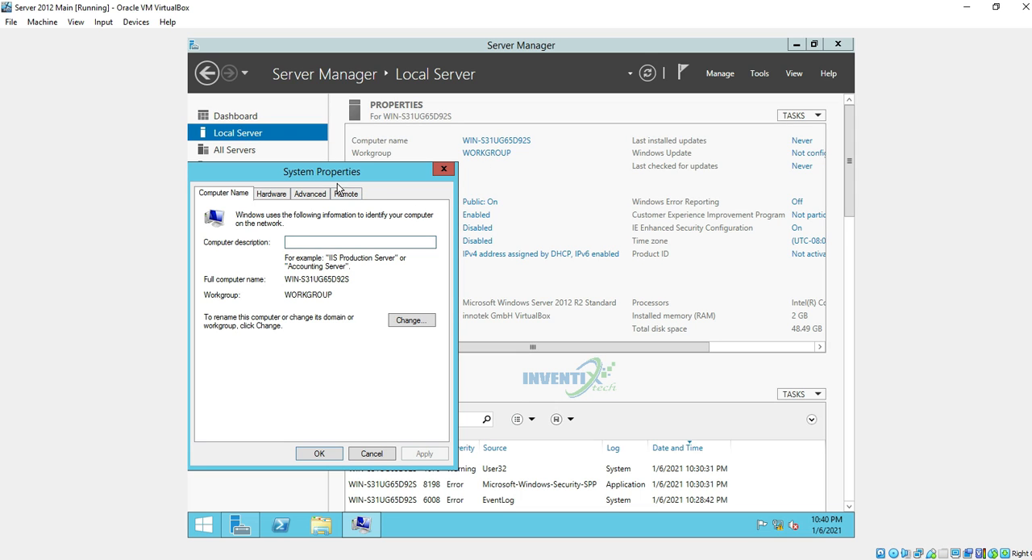
click(418, 320)
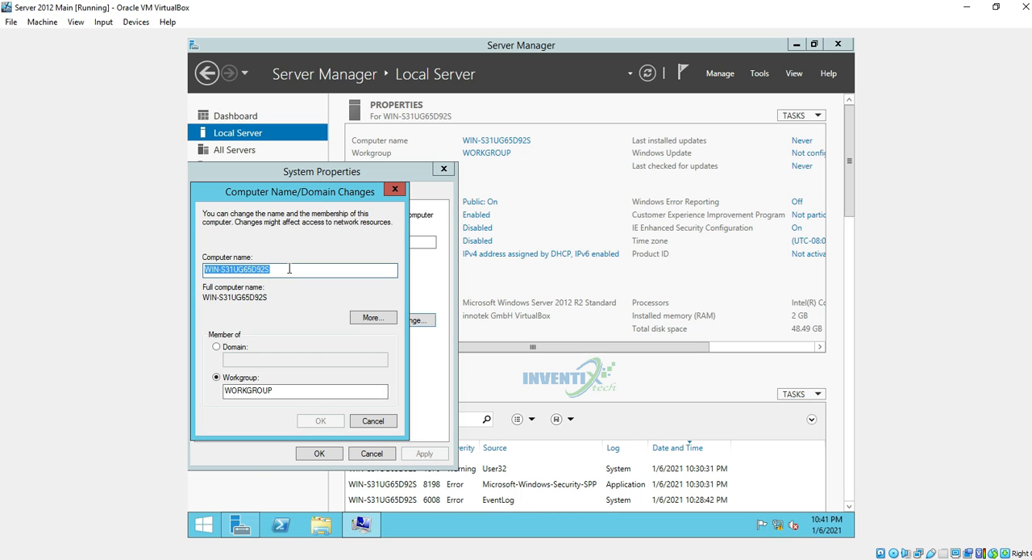
text(S)
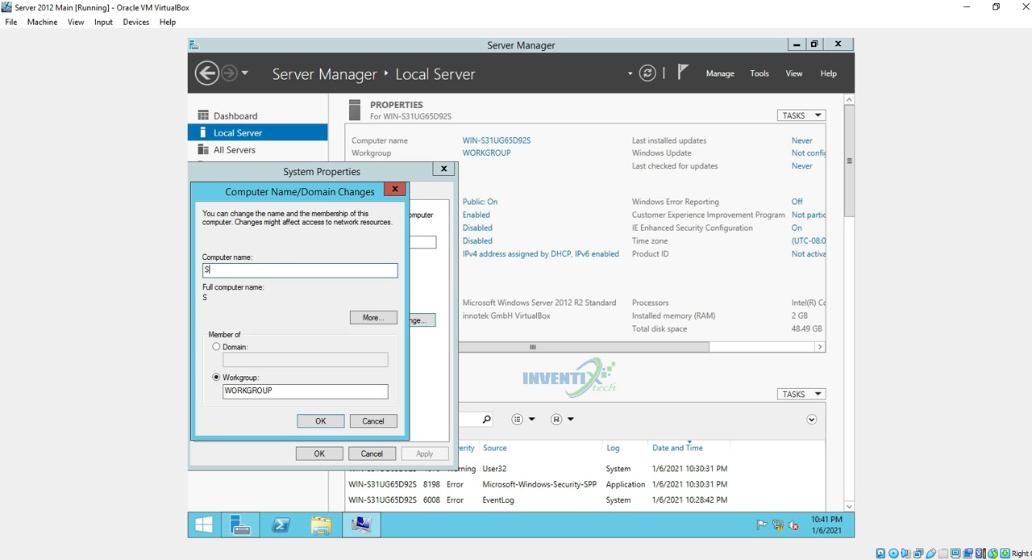
text(UPPER-SERVER)
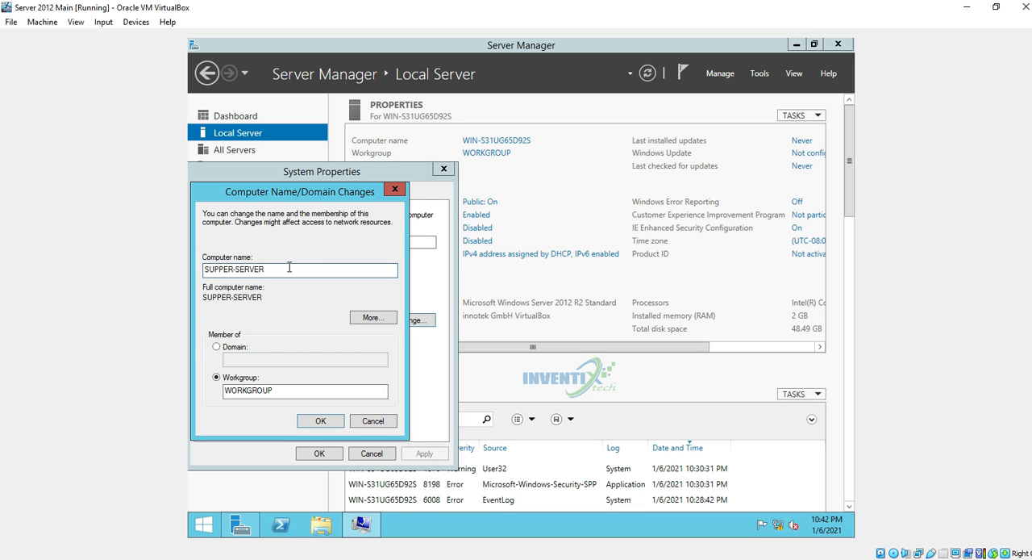
click(315, 423)
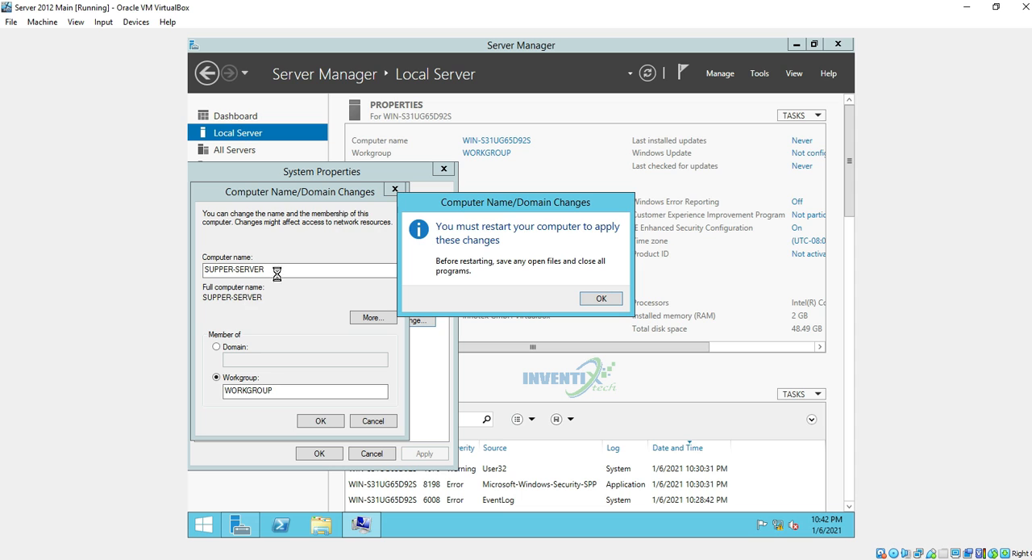
click(595, 299)
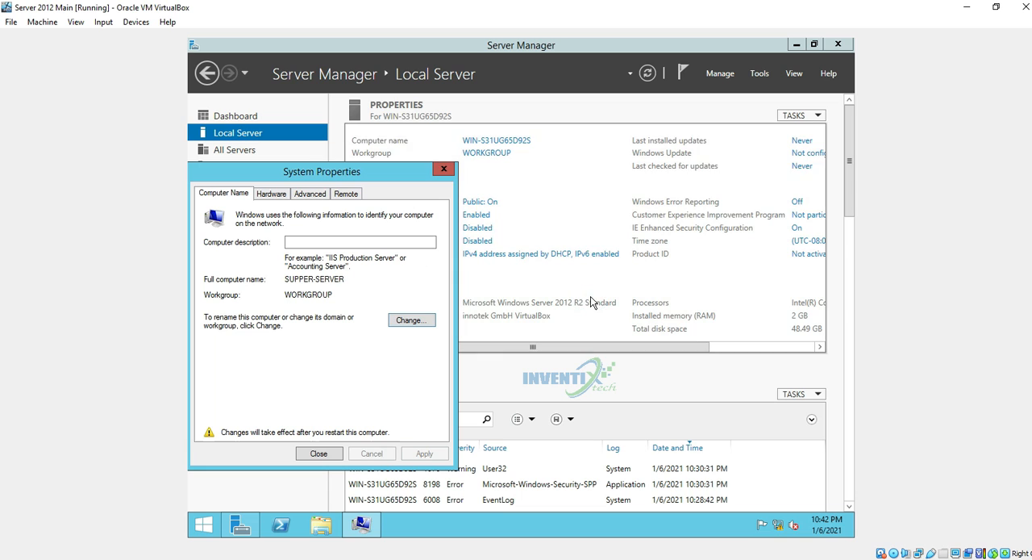
click(318, 453)
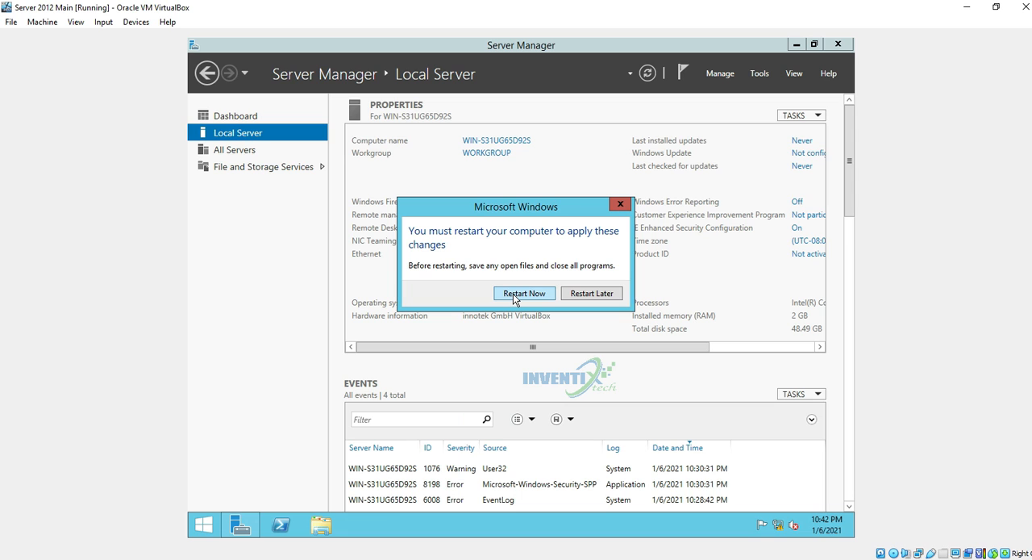
click(578, 293)
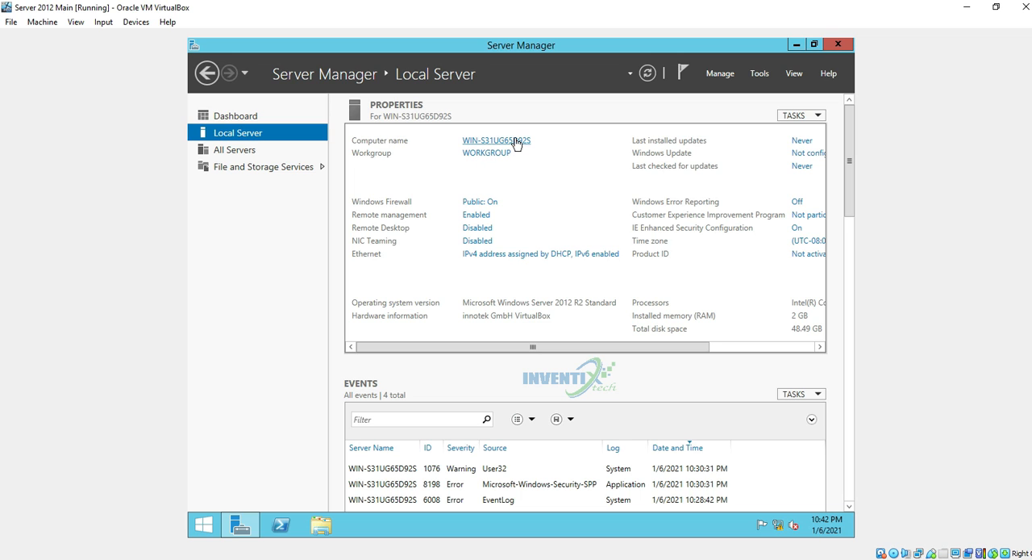
Review the server's domain and workgroup membership options, leaving them unchanged
click(499, 153)
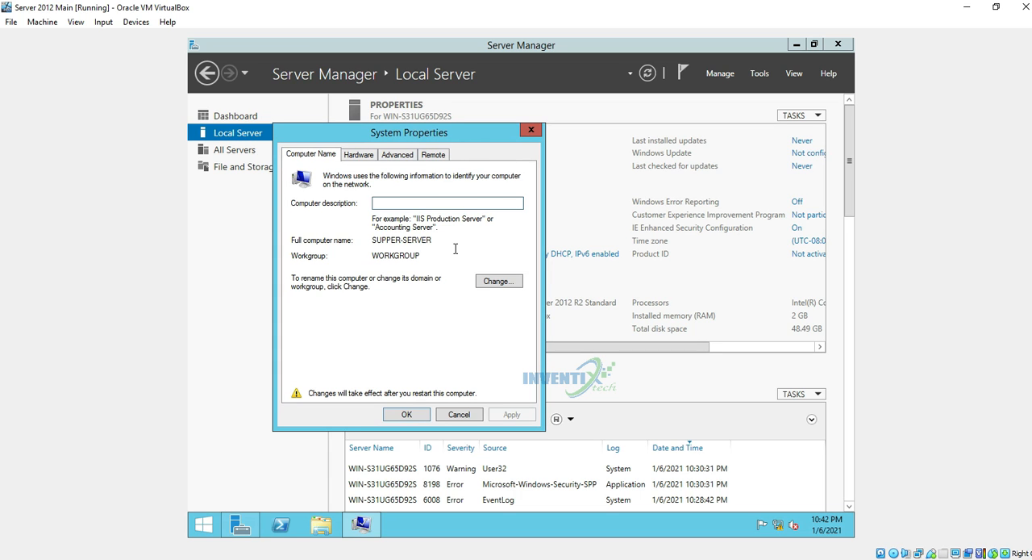
click(498, 285)
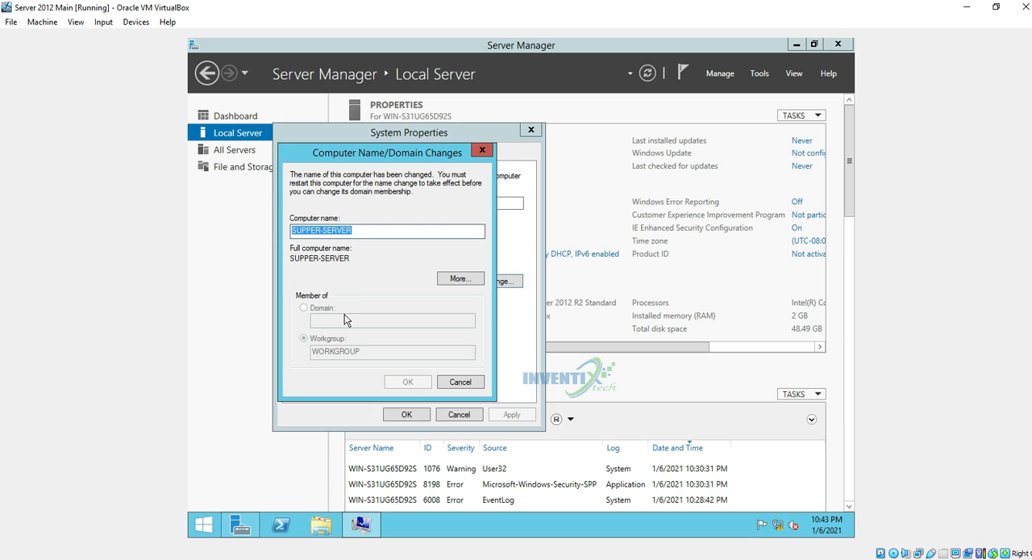
click(459, 382)
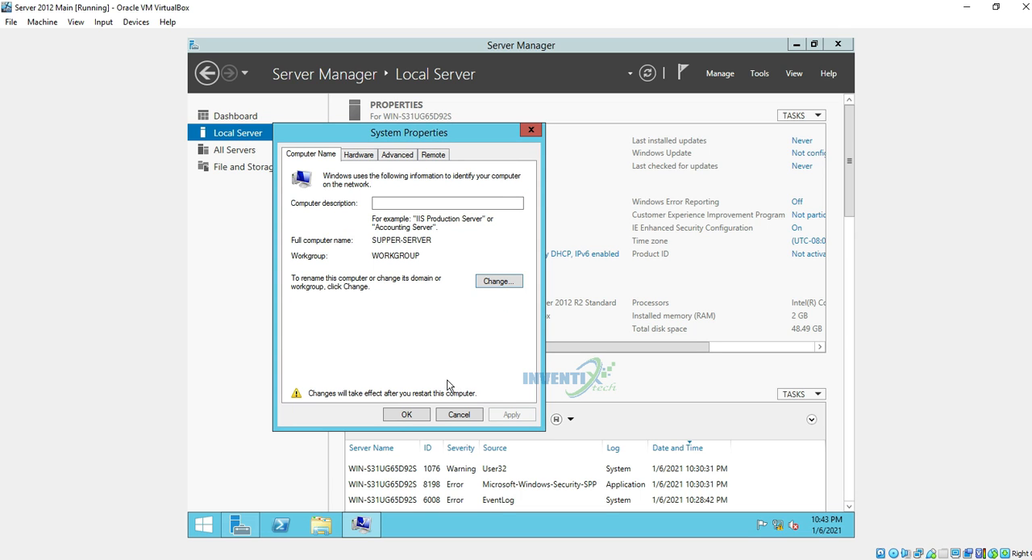
click(535, 134)
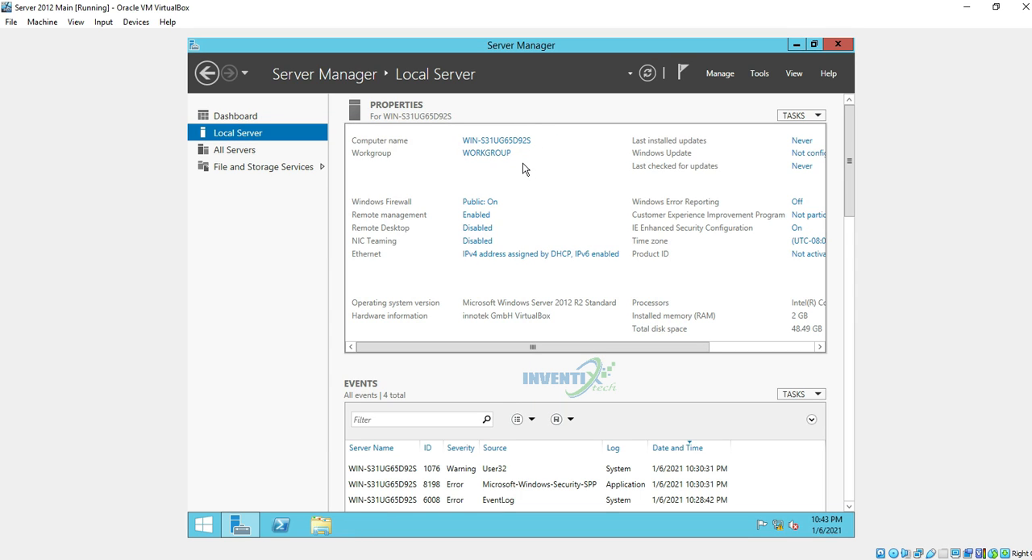
Turn off Windows Firewall for both private and public networks
click(473, 207)
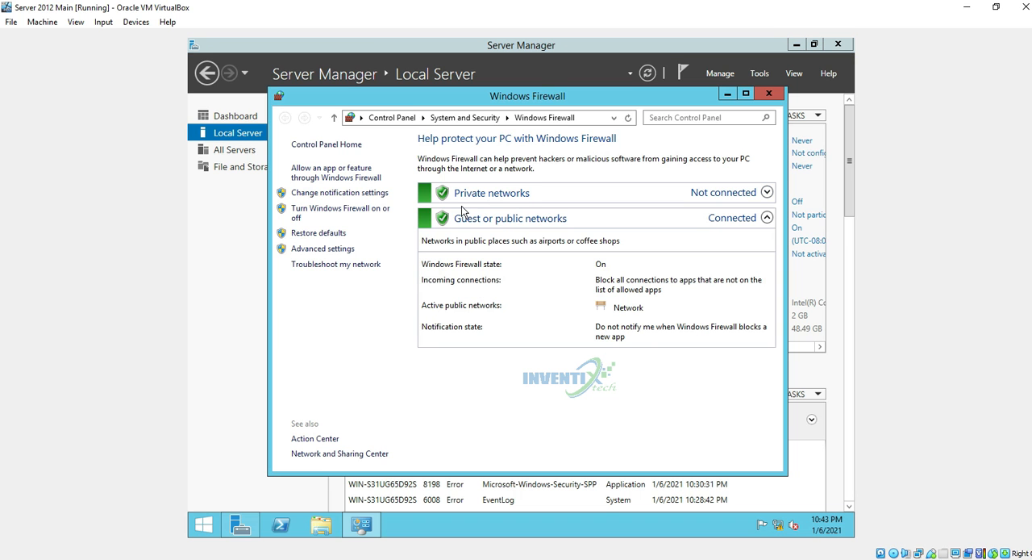
click(333, 214)
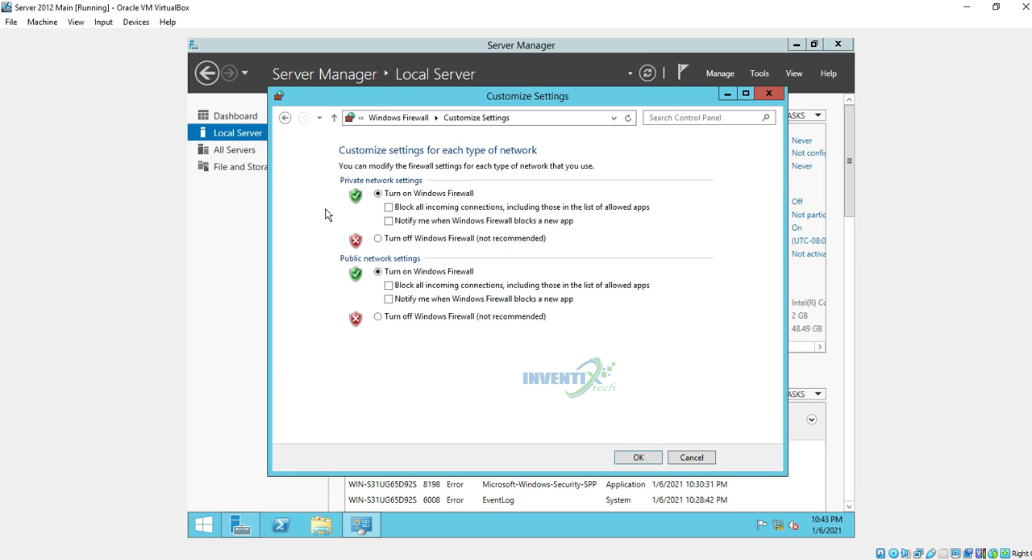
click(379, 239)
click(378, 316)
click(651, 457)
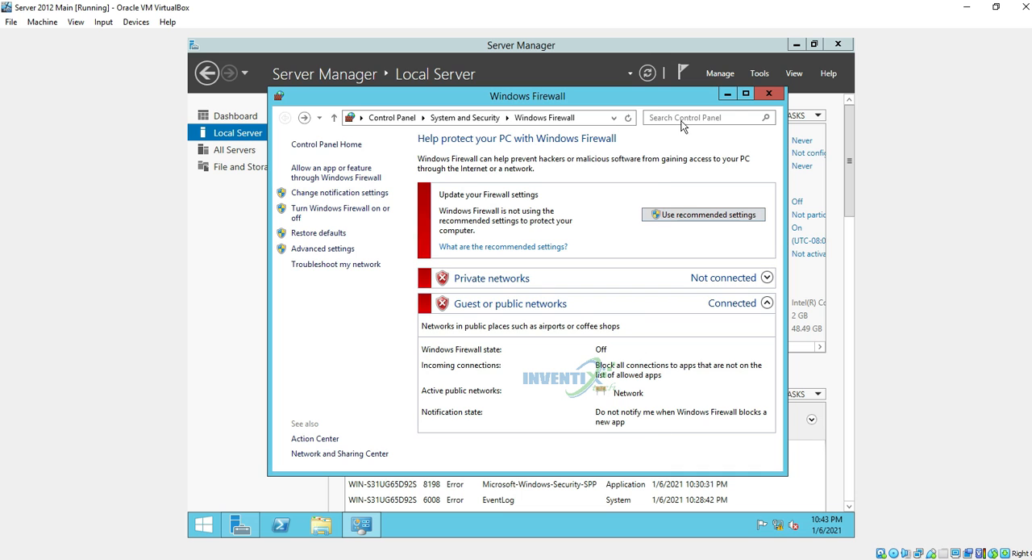
click(770, 94)
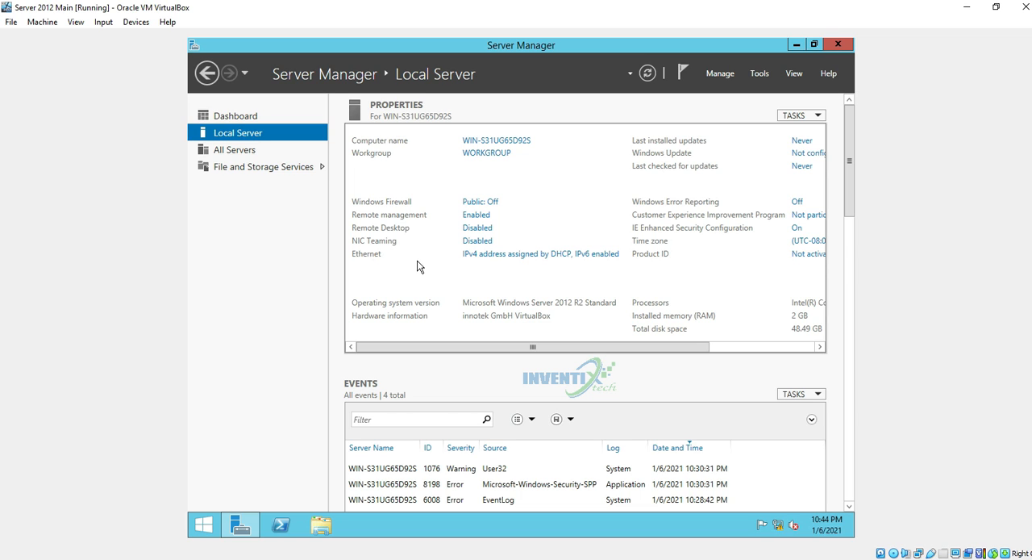
Switch the Ethernet adapter's IPv4 configuration to a manually specified IP address
click(523, 254)
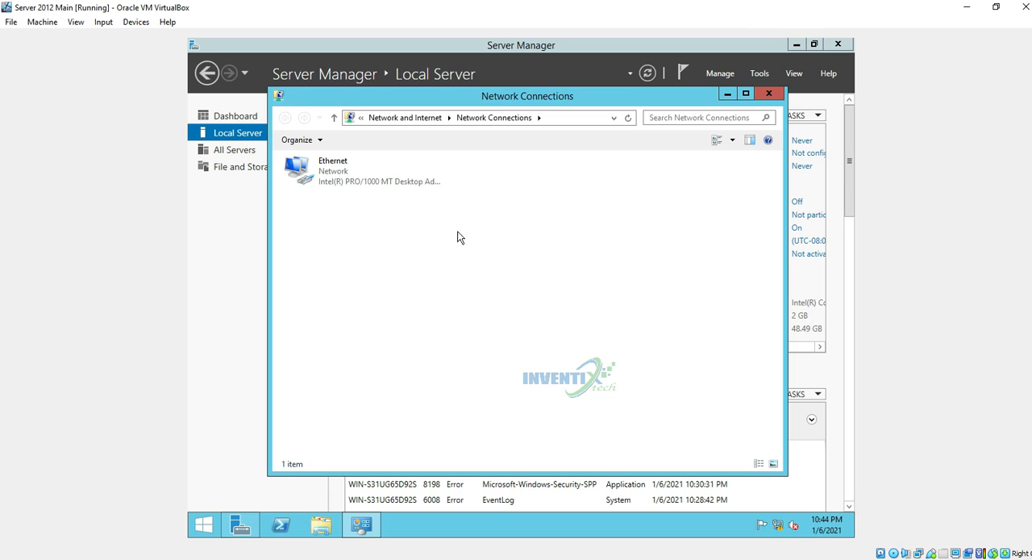
right_click(336, 179)
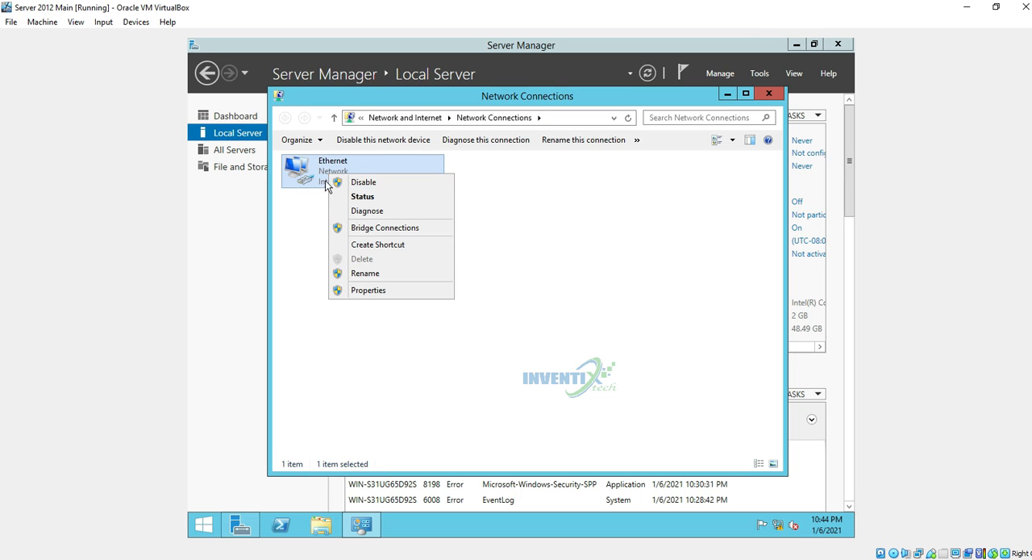
double_click(317, 174)
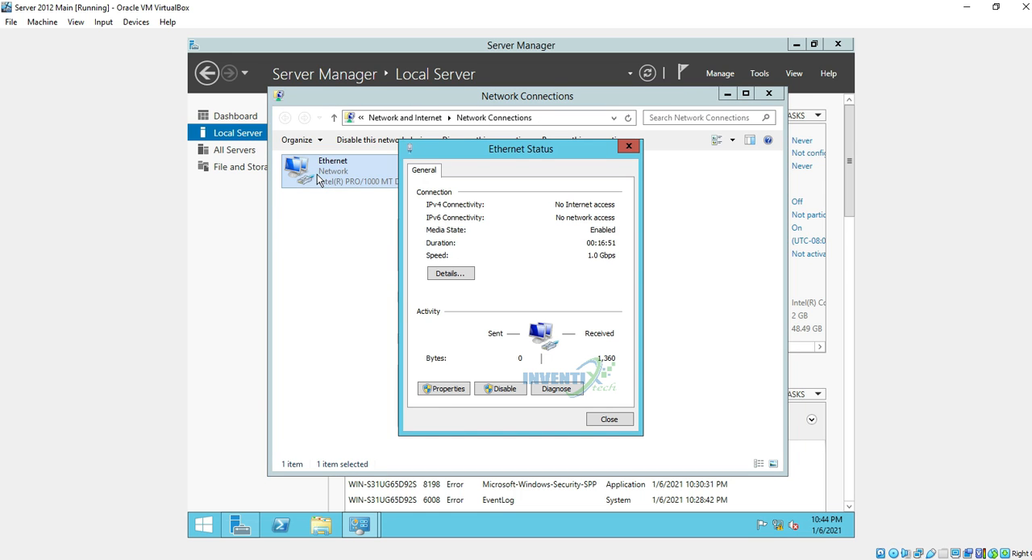
click(443, 389)
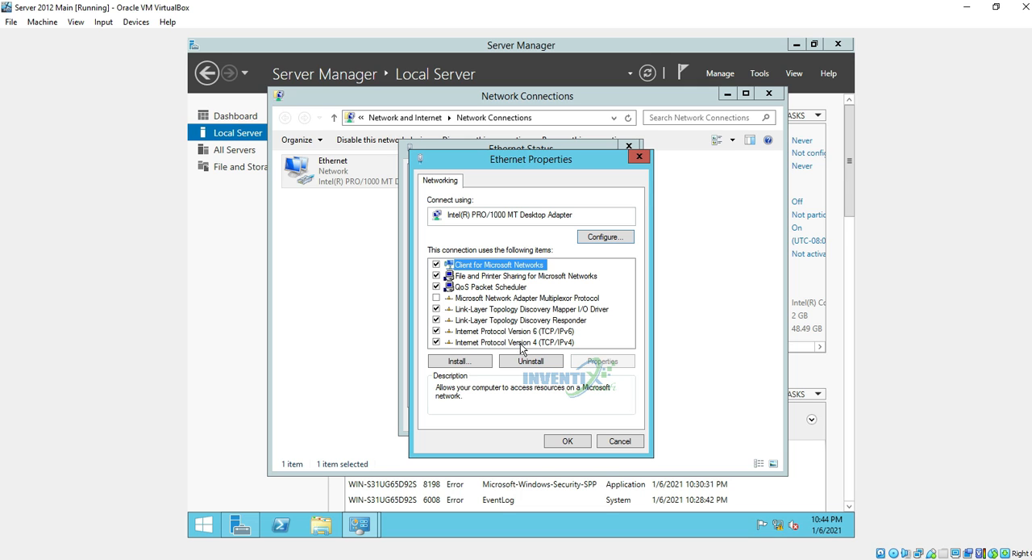
double_click(530, 343)
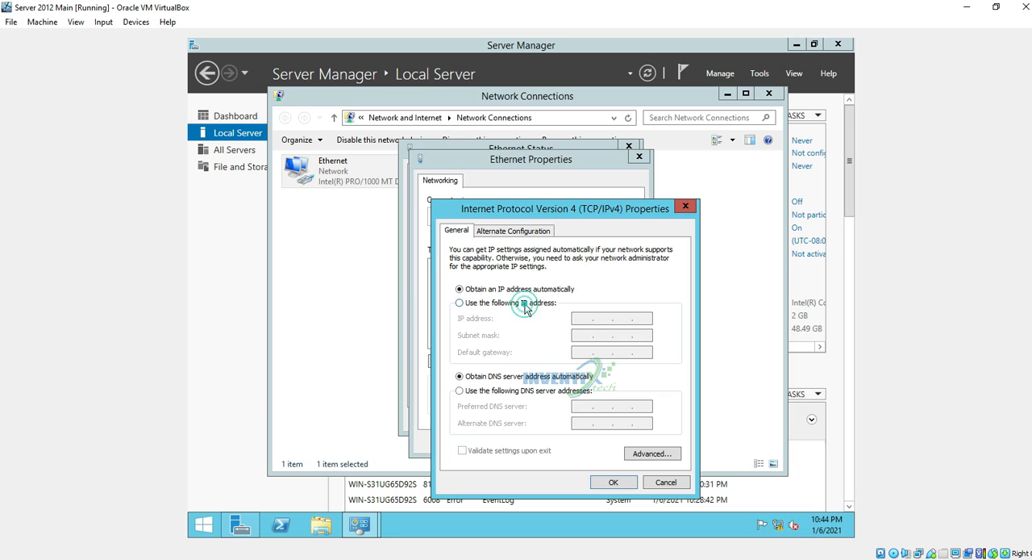
click(524, 303)
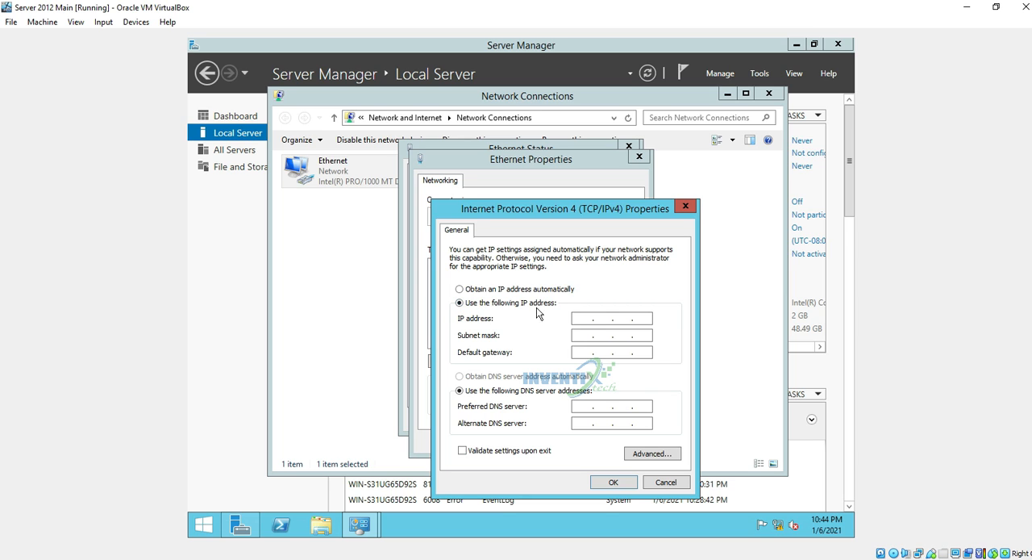
Assign the static IP address 192.168.1.1 with subnet mask 255.255.255.0 and apply it to the Ethernet adapter
click(576, 318)
text(92)
key(BackSpace)
key(BackSpace)
key(BackSpace)
key(BackSpace)
text(192 . 168 . 1 . 1)
key(Tab)
key(Tab)
key(Tab)
key(Tab)
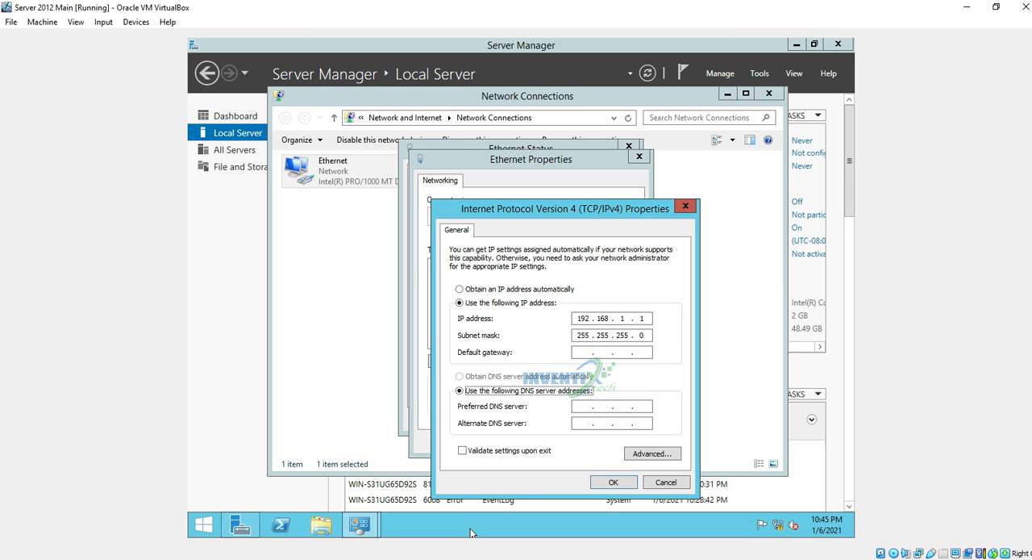
key(Tab)
key(Tab)
key(Tab)
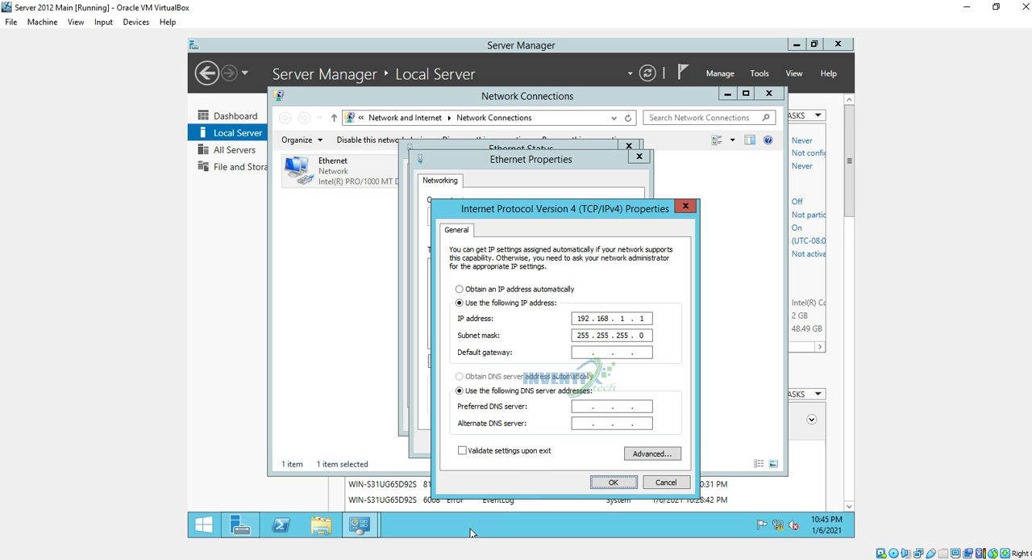
key(Return)
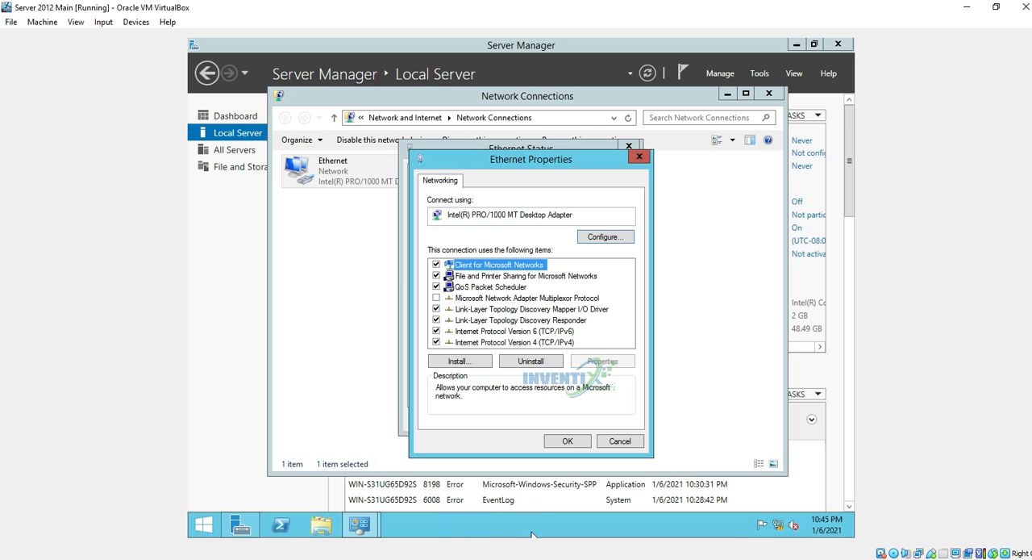
click(563, 442)
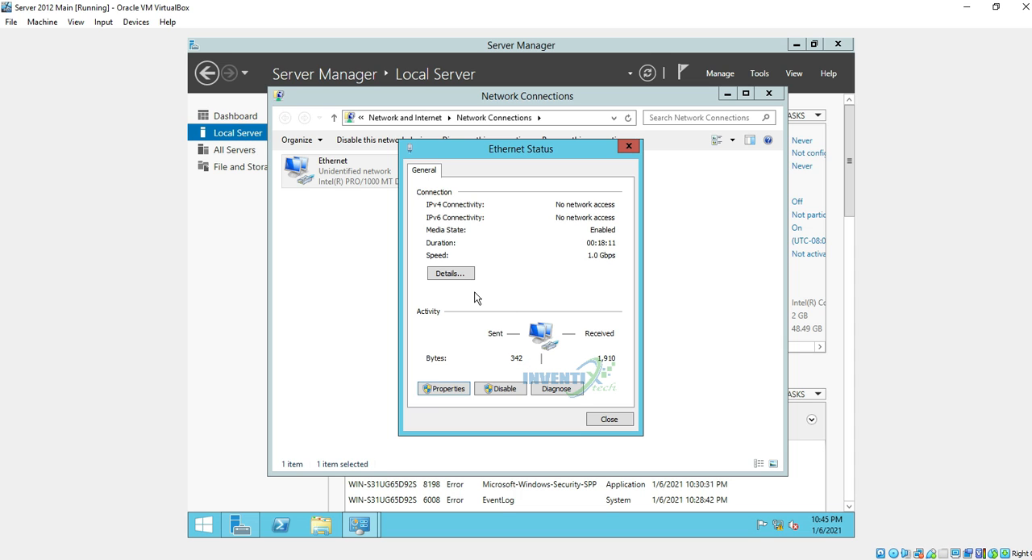
Check the Ethernet connection's network details, including its IPv4 address, and close the network windows
click(463, 274)
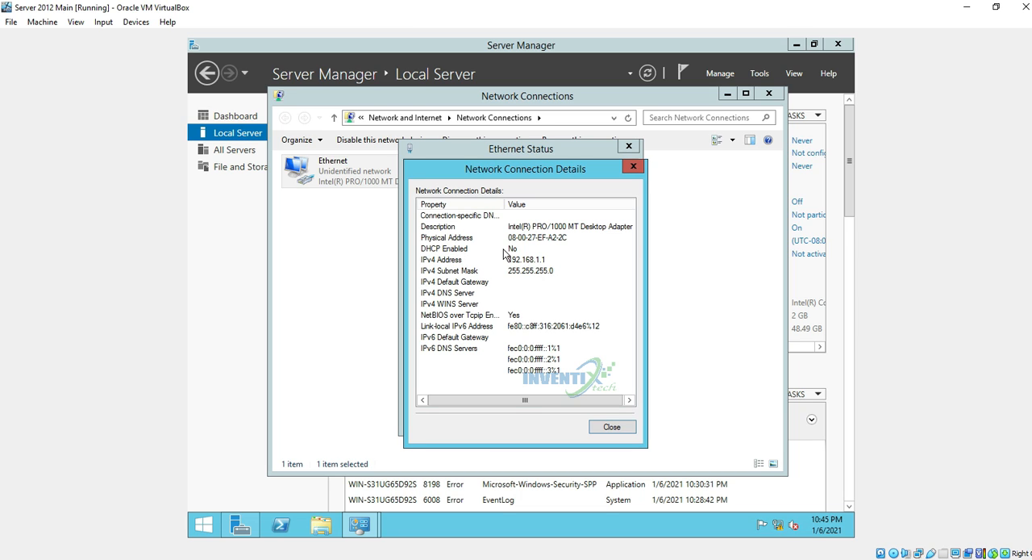
click(600, 428)
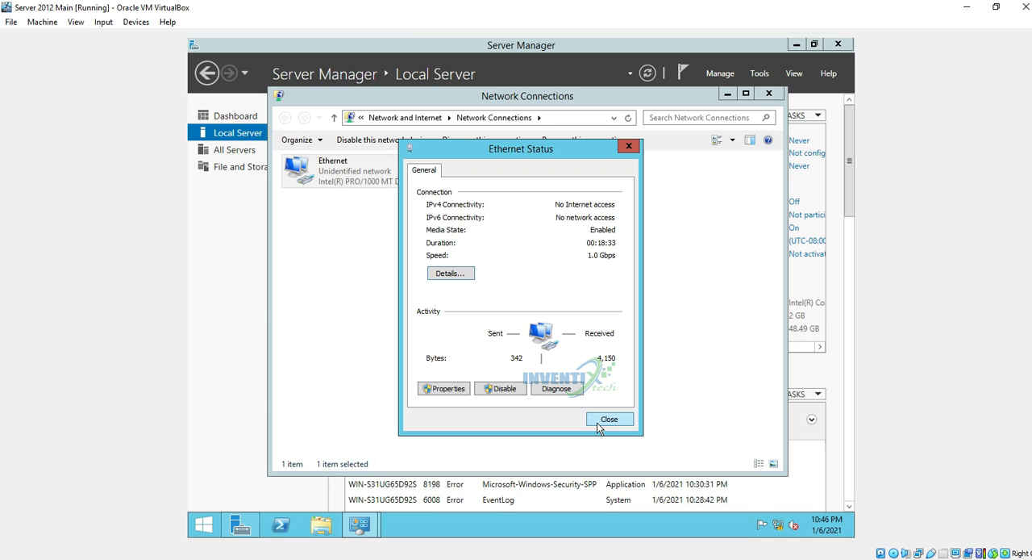
click(609, 419)
click(767, 93)
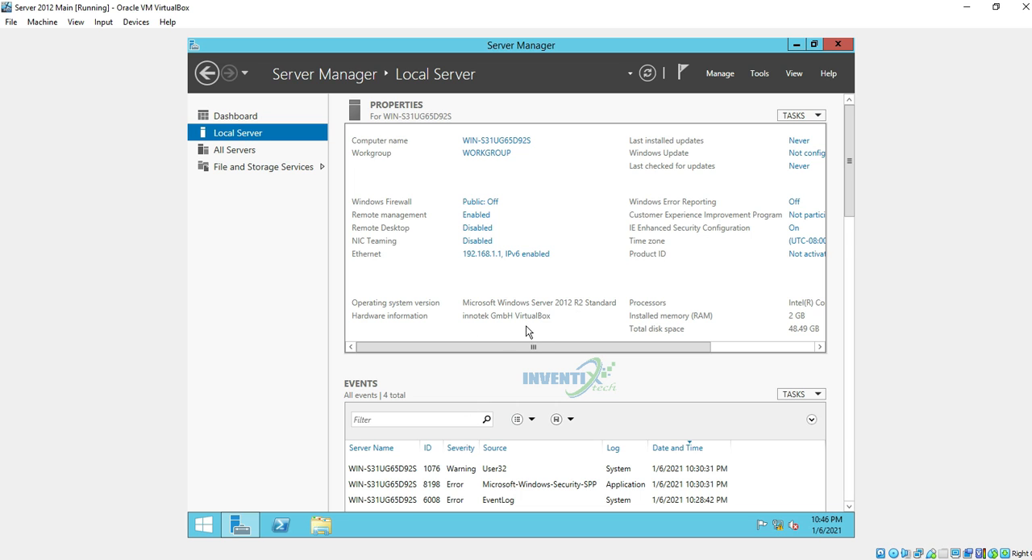
Turn off IE Enhanced Security Configuration for both administrators and users
drag(534, 350, 629, 353)
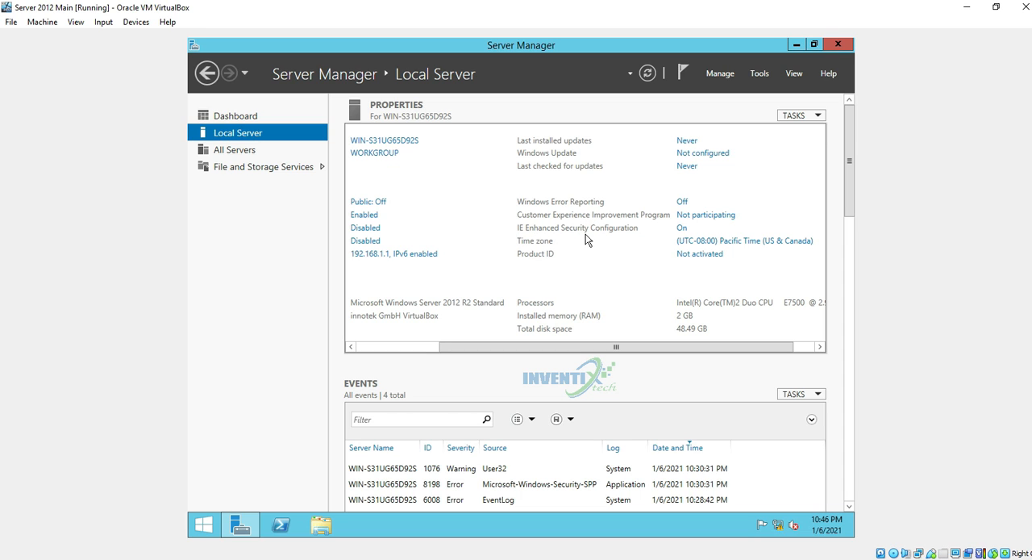
click(682, 227)
click(450, 263)
click(440, 339)
click(568, 404)
Change the server's time zone to (UTC+05:00) Islamabad, Karachi
click(699, 243)
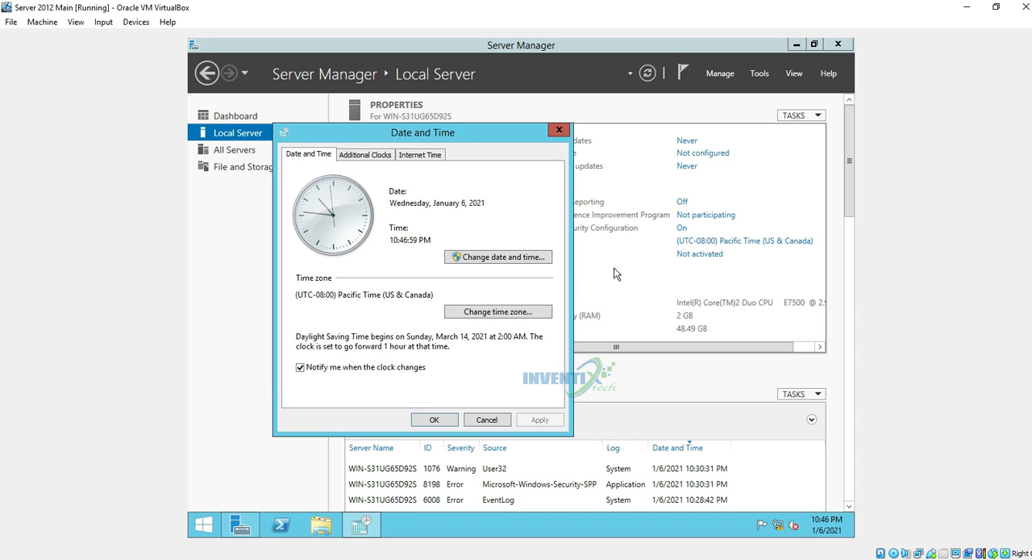
click(529, 312)
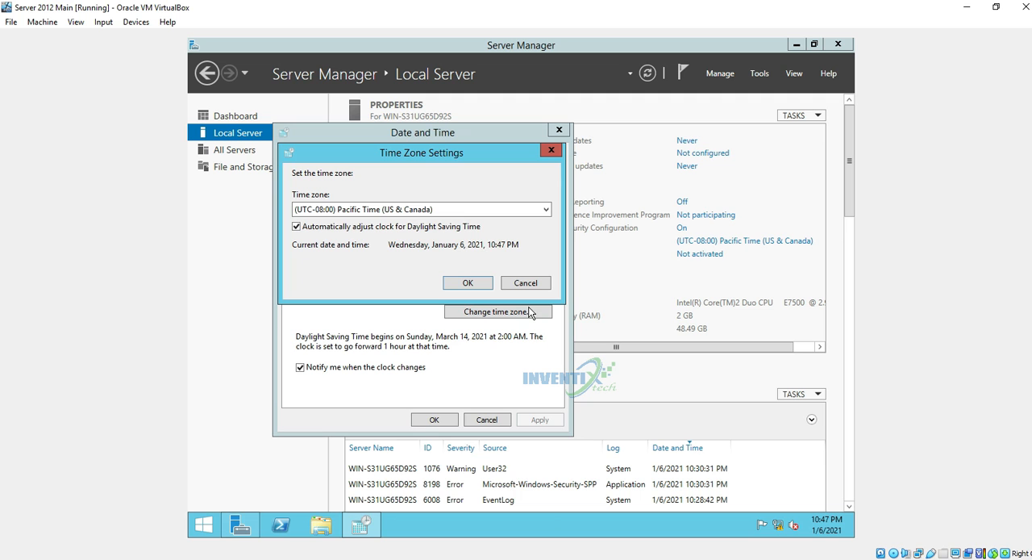
click(456, 209)
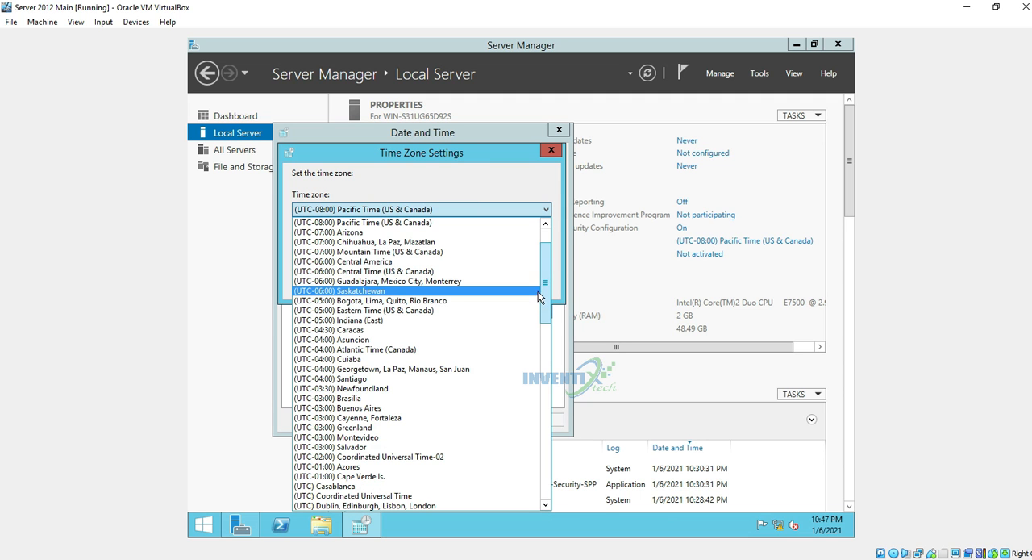
drag(538, 291, 538, 394)
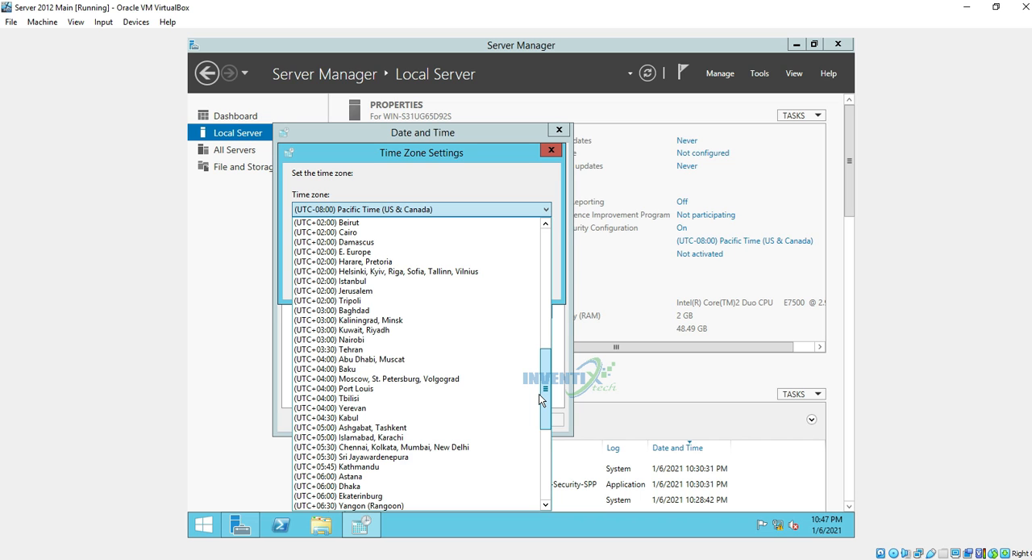
drag(539, 393, 539, 412)
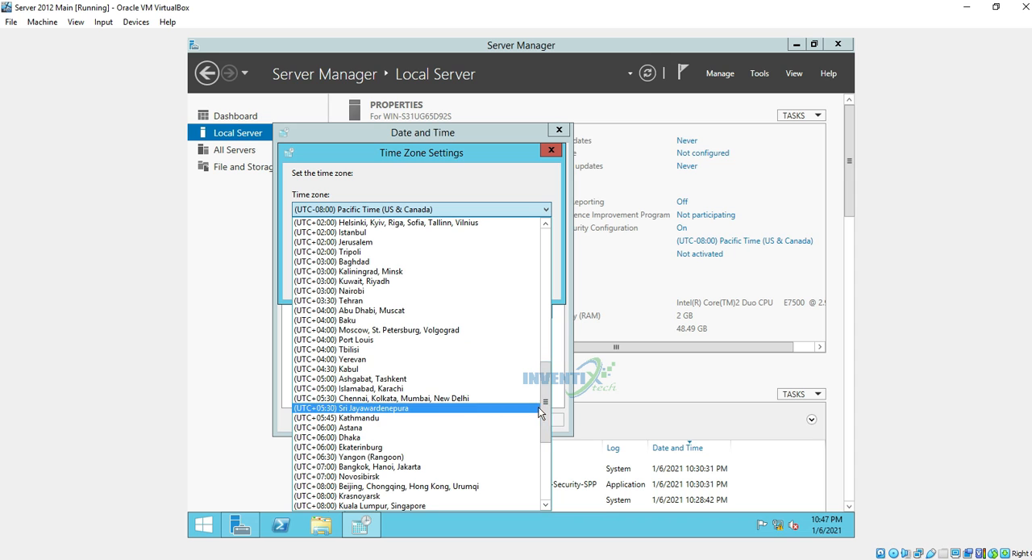
click(400, 390)
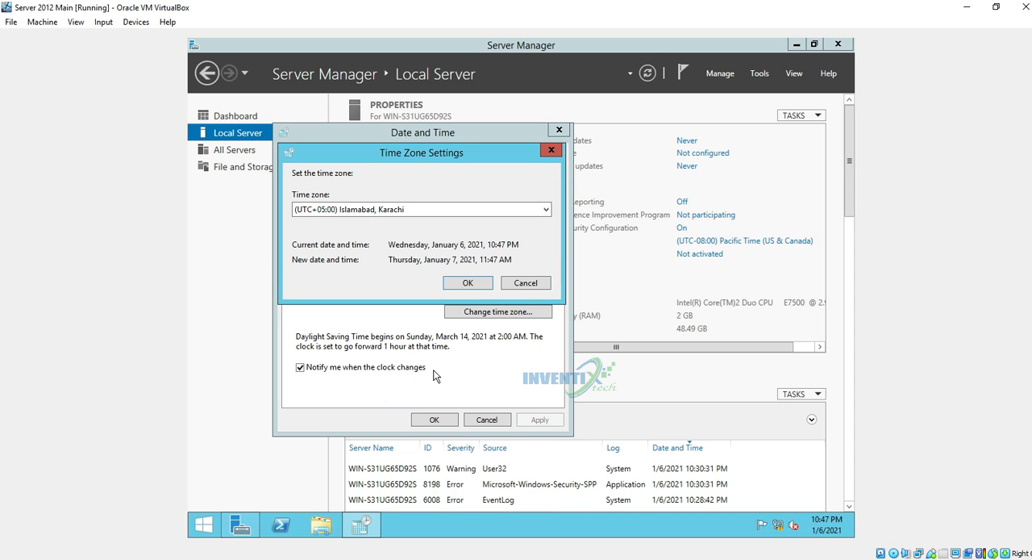
click(477, 289)
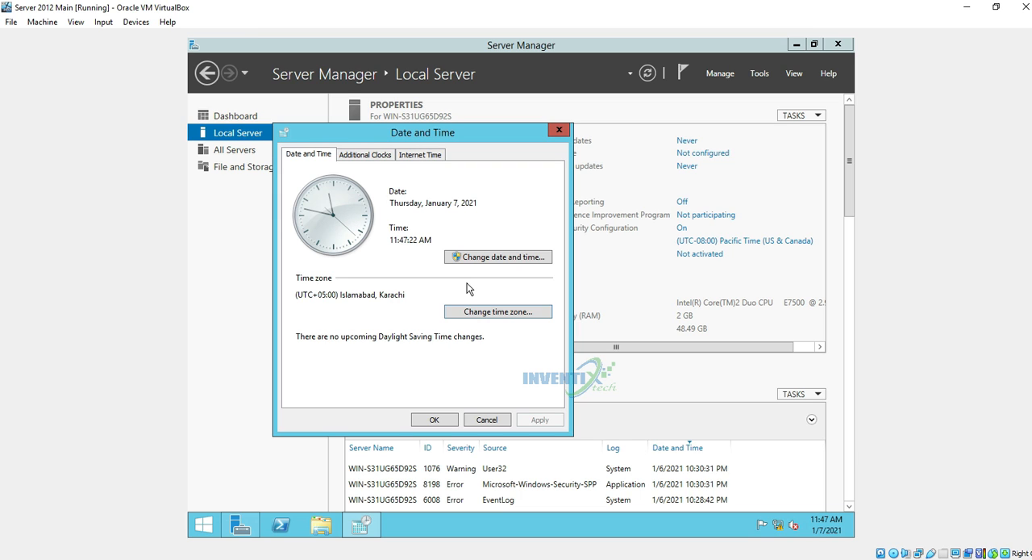
Set the system date to January 6, 2021 and the time to 10:47:33 PM, and close the date and time settings
click(472, 260)
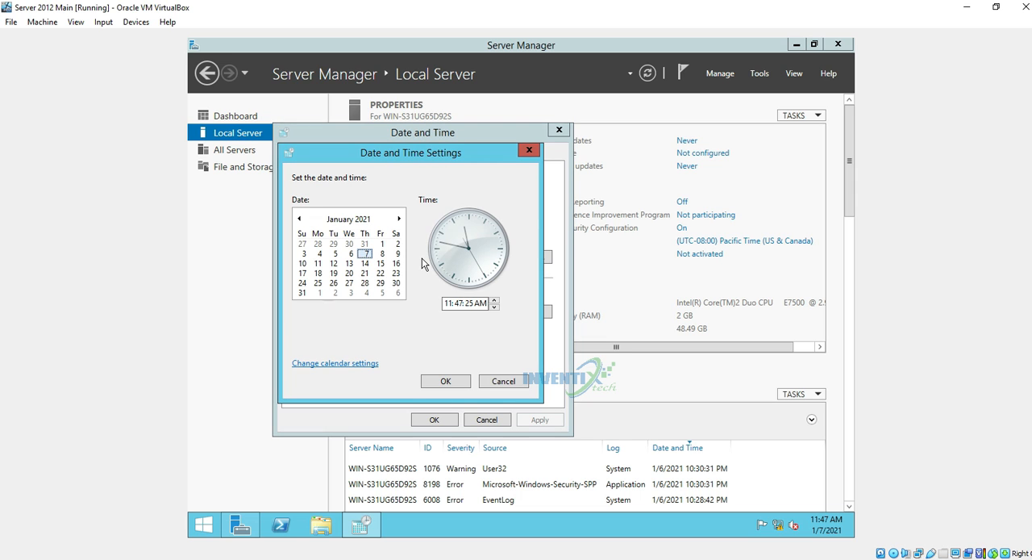
click(351, 255)
click(482, 302)
click(494, 300)
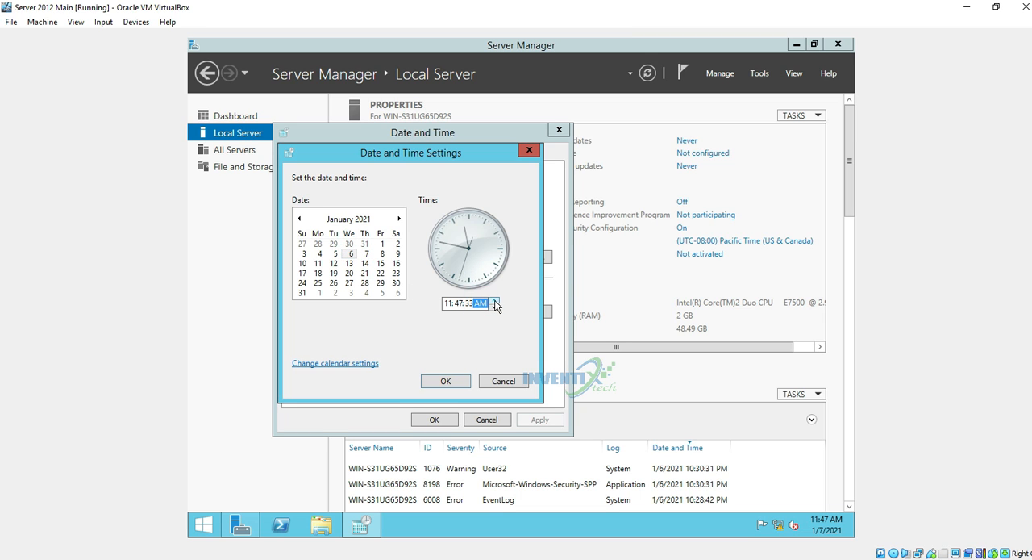
click(448, 303)
click(494, 307)
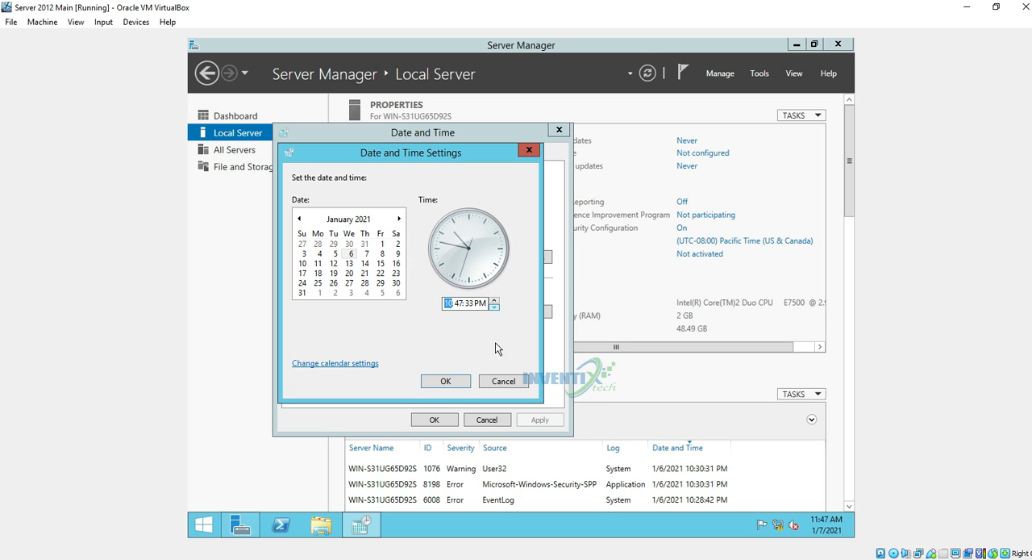
click(445, 381)
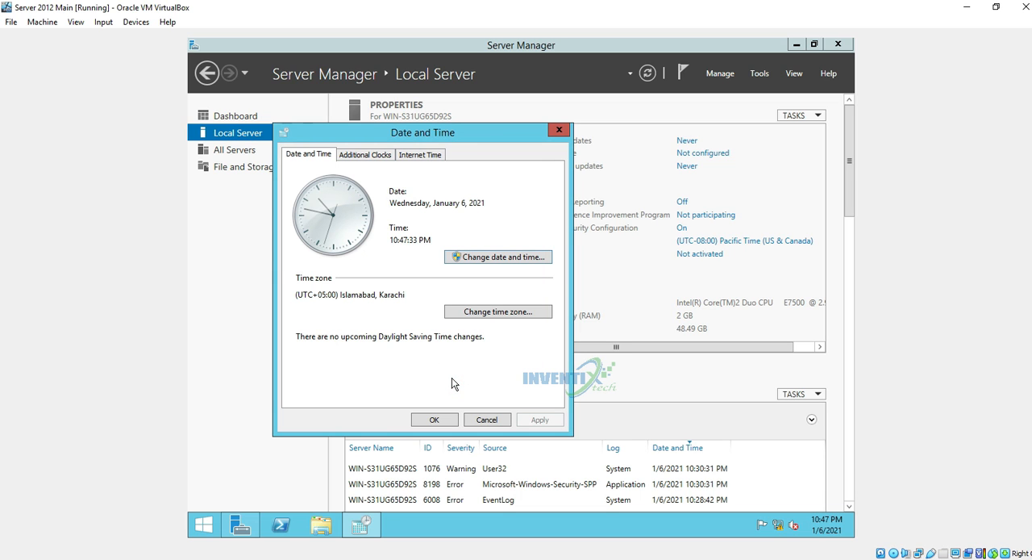
click(444, 418)
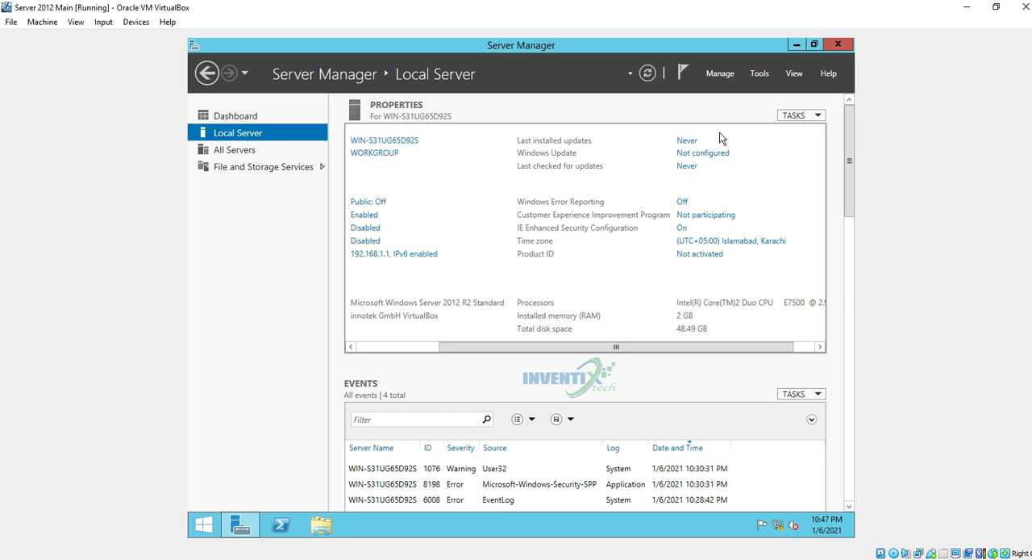
Refresh the local server data and review its events, services, Best Practices Analyzer, performance, and roles and features sections
click(648, 76)
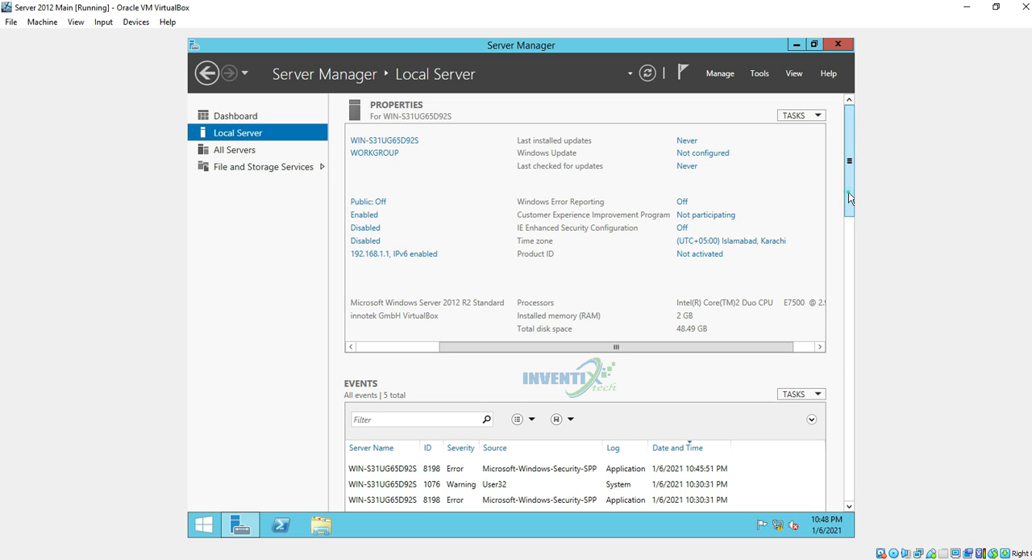
scroll(851, 277, down, 4)
scroll(851, 276, down, 4)
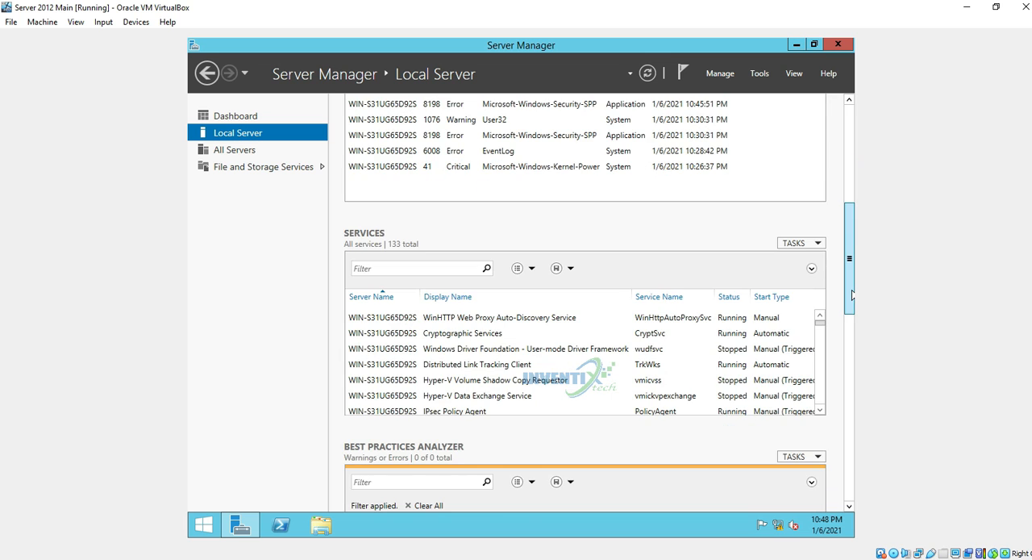
scroll(851, 296, up, 1)
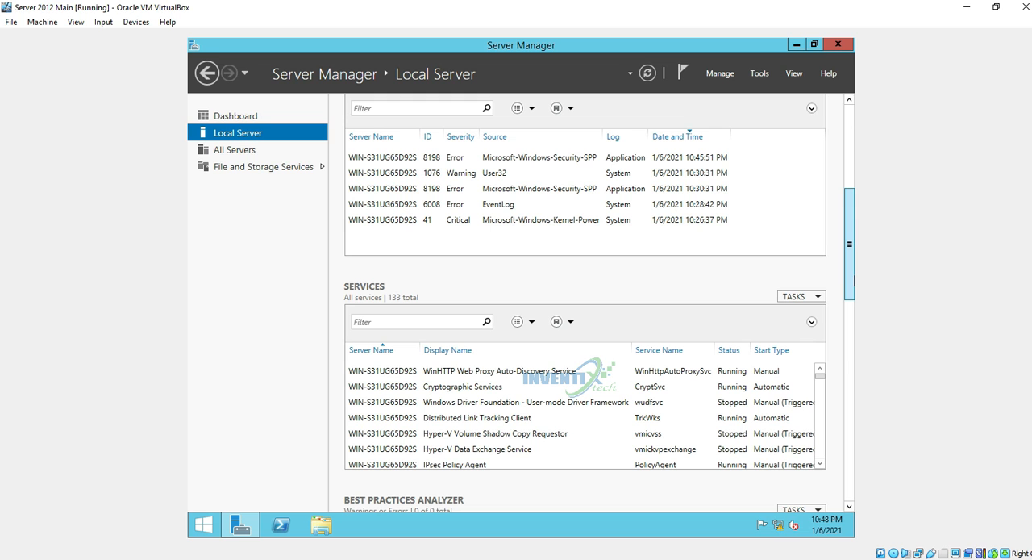
scroll(848, 369, down, 7)
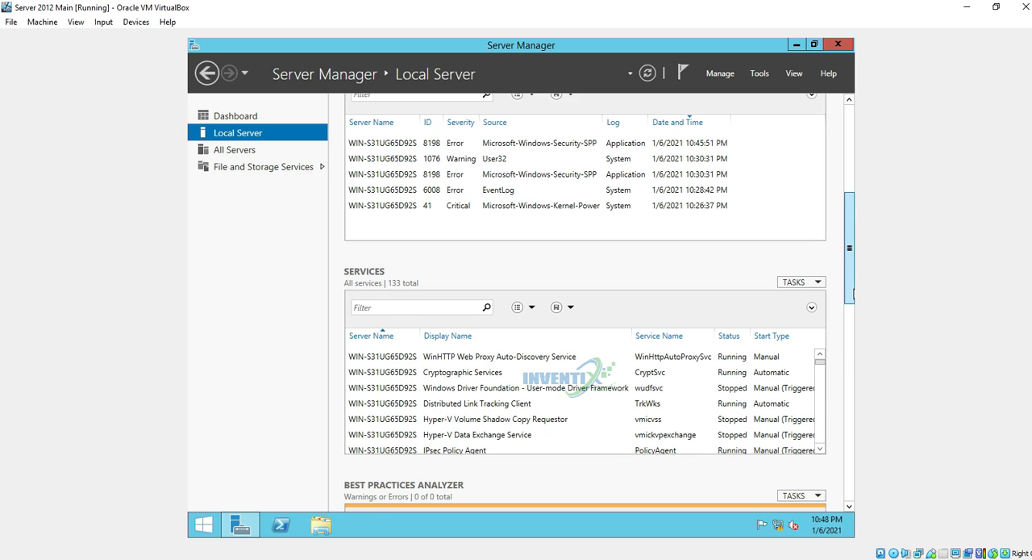
drag(846, 363, 845, 369)
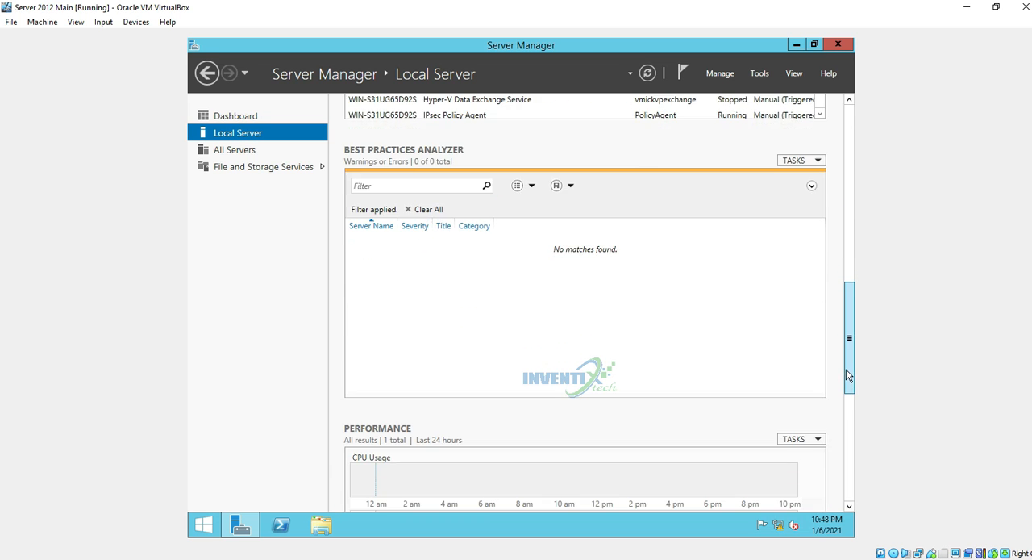
drag(846, 370, 849, 444)
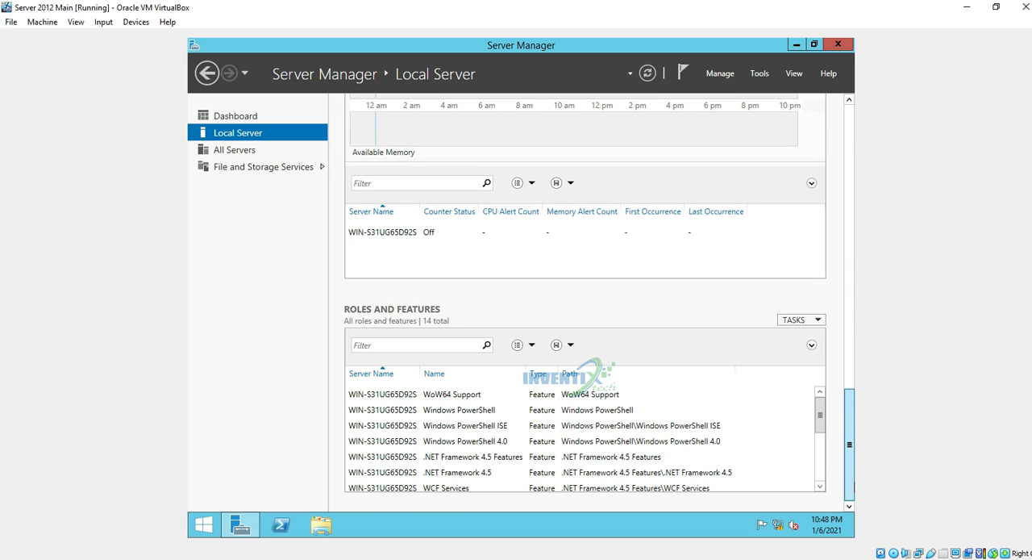
drag(849, 445, 836, 97)
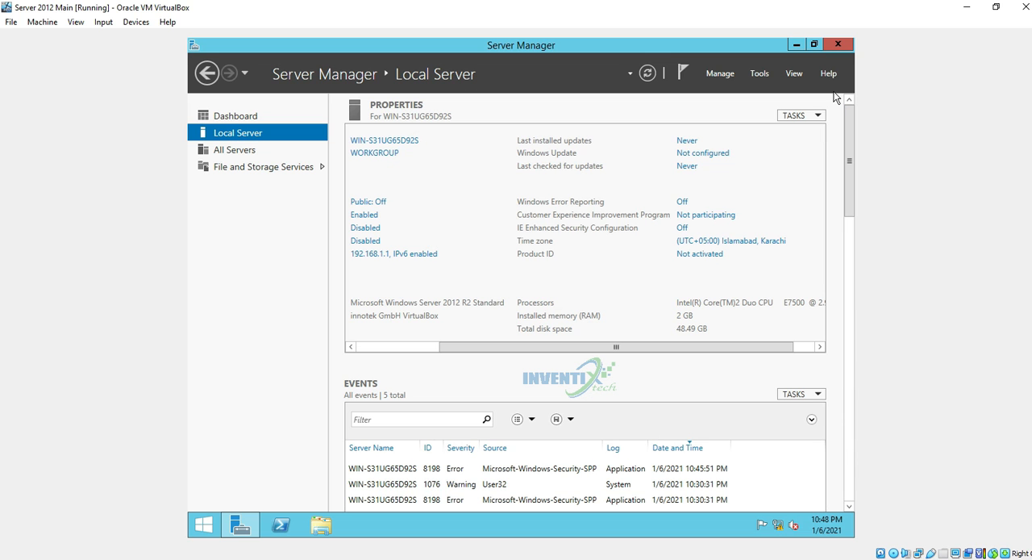
Examine the All Servers page and the File and Storage Services servers and volumes, including the C: and D: volumes
click(245, 150)
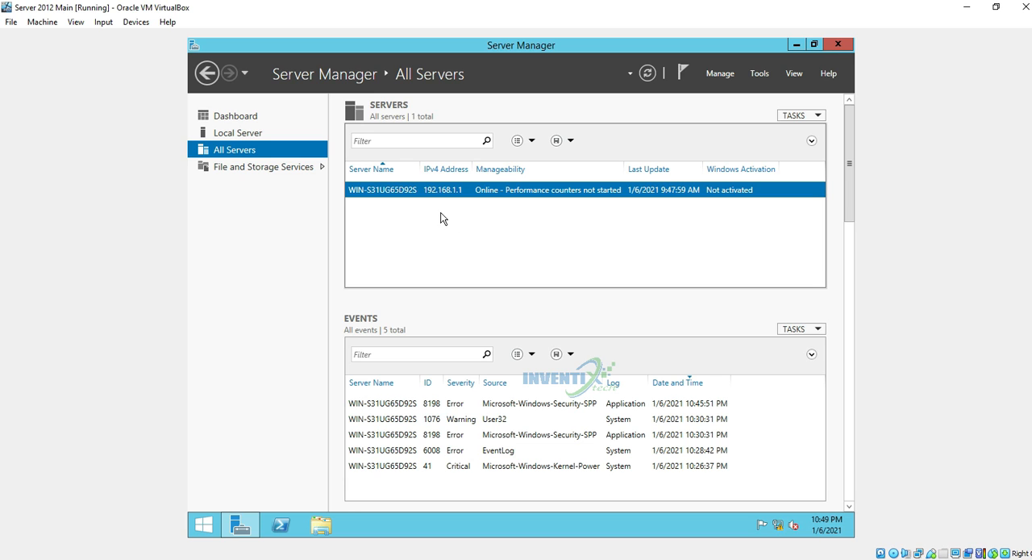
click(255, 169)
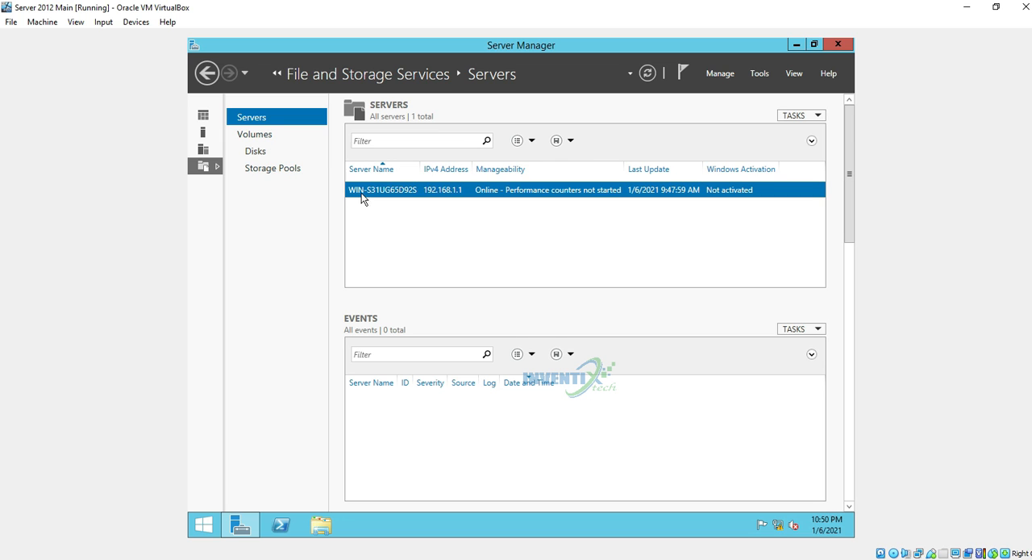
click(258, 140)
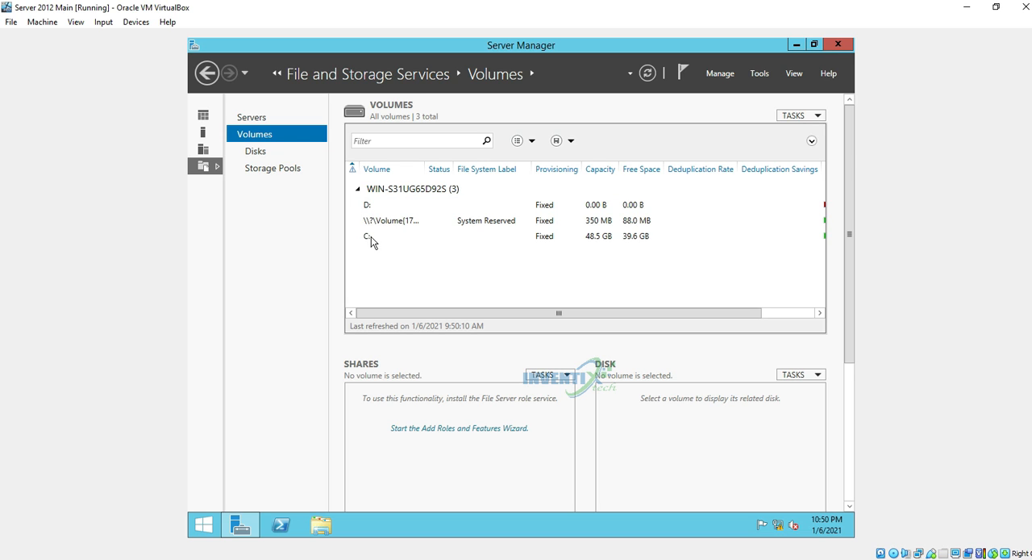
click(604, 240)
click(598, 207)
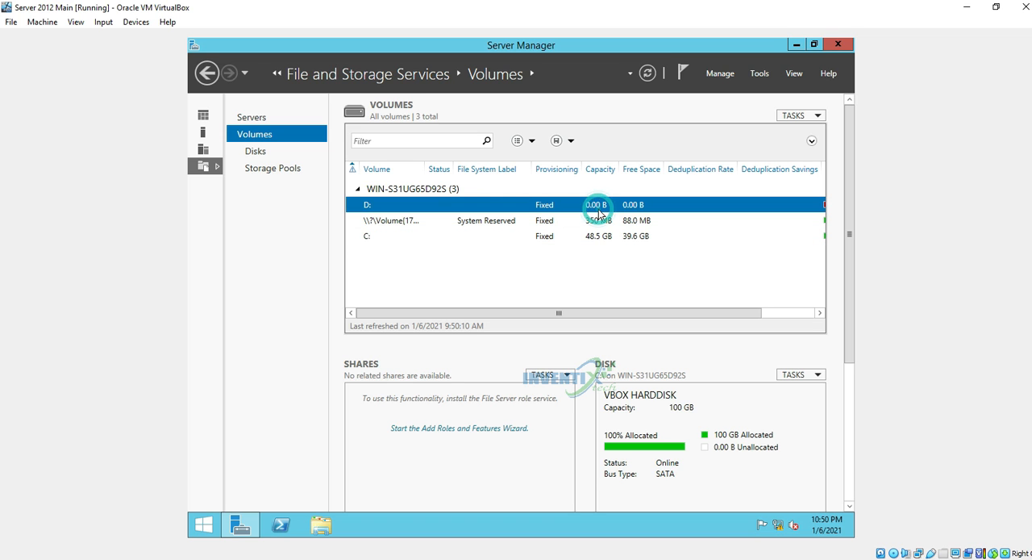
click(589, 237)
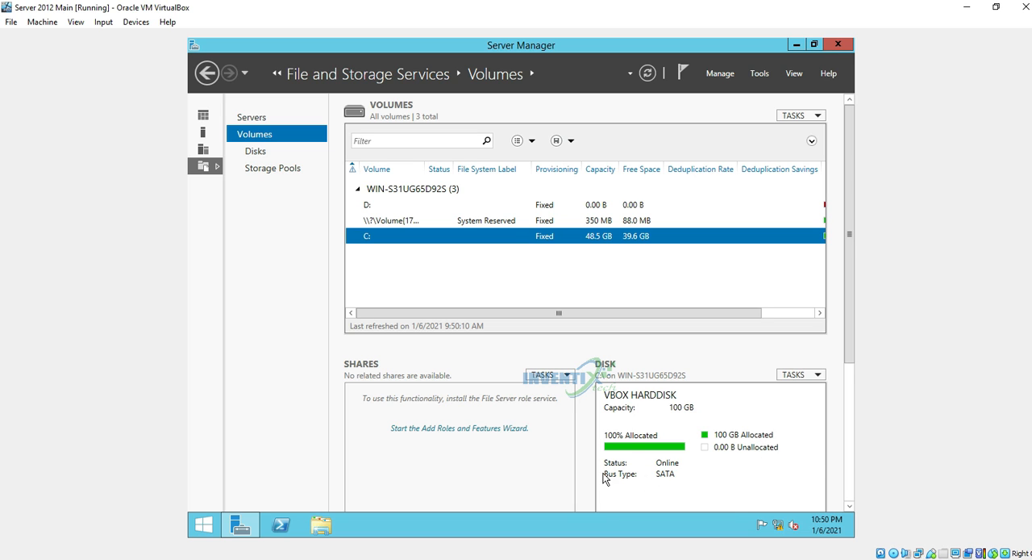
Examine the server's disks and storage pools, and return to the Server Manager dashboard
click(251, 149)
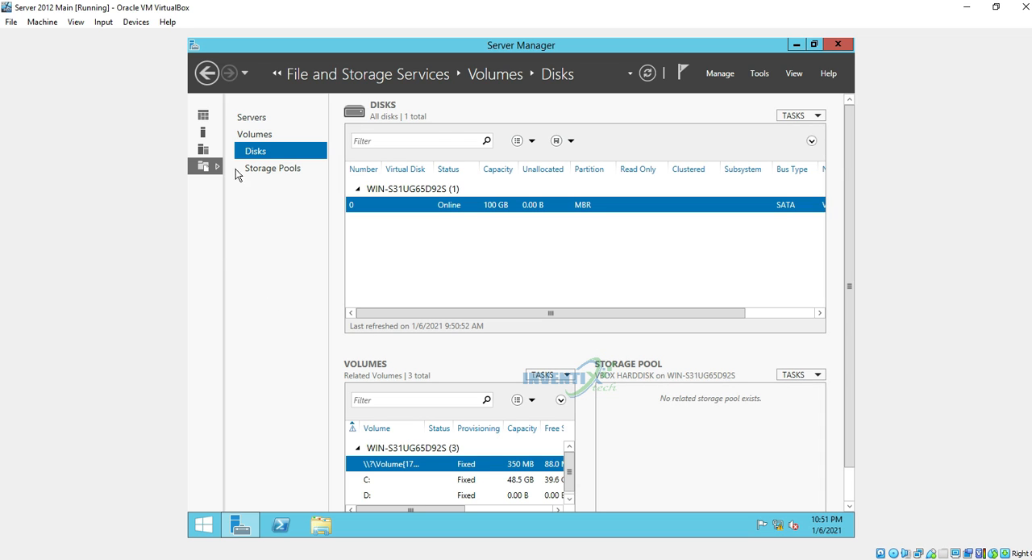
click(273, 169)
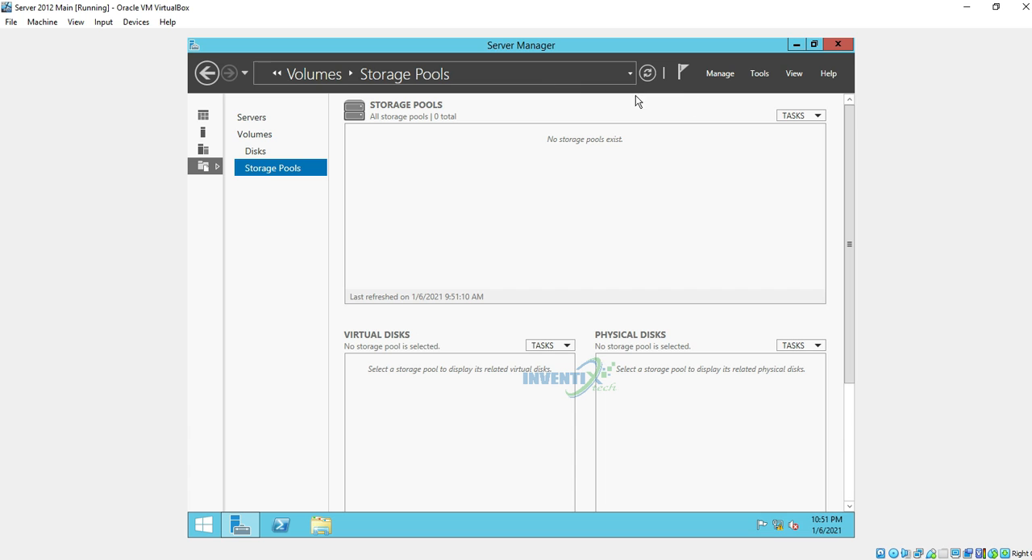
click(203, 116)
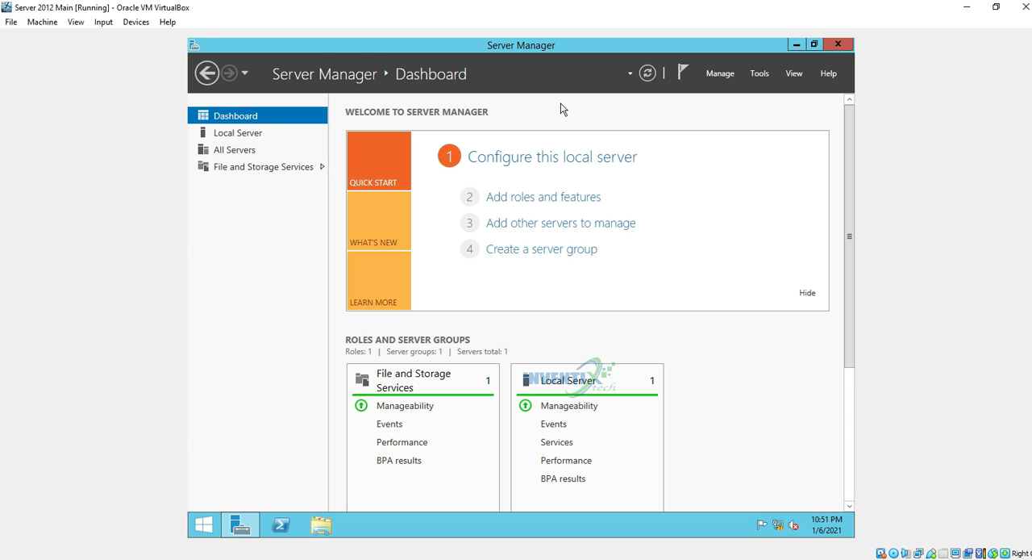
Check the data refresh period and automatic start option in the Server Manager properties, and confirm the dialog
click(720, 74)
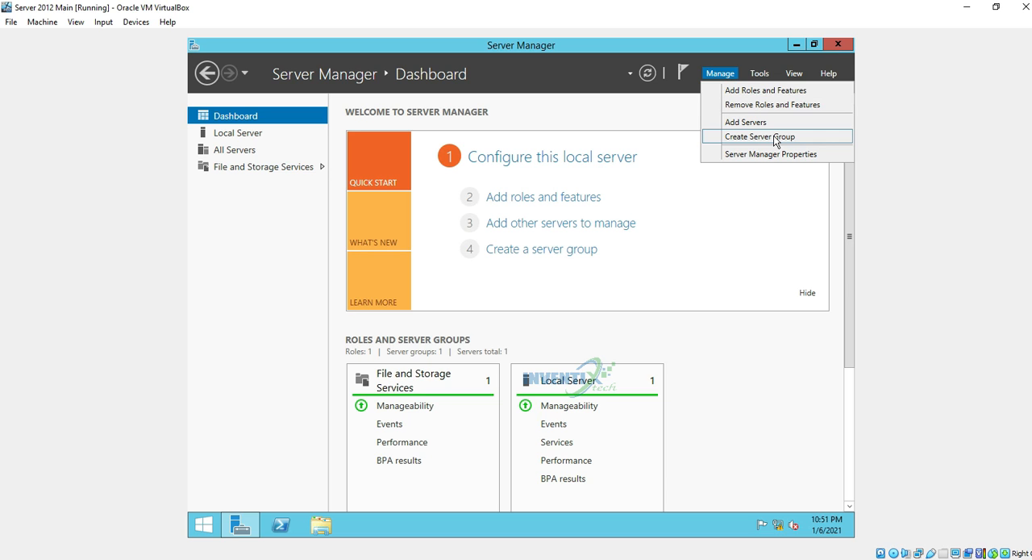
click(769, 153)
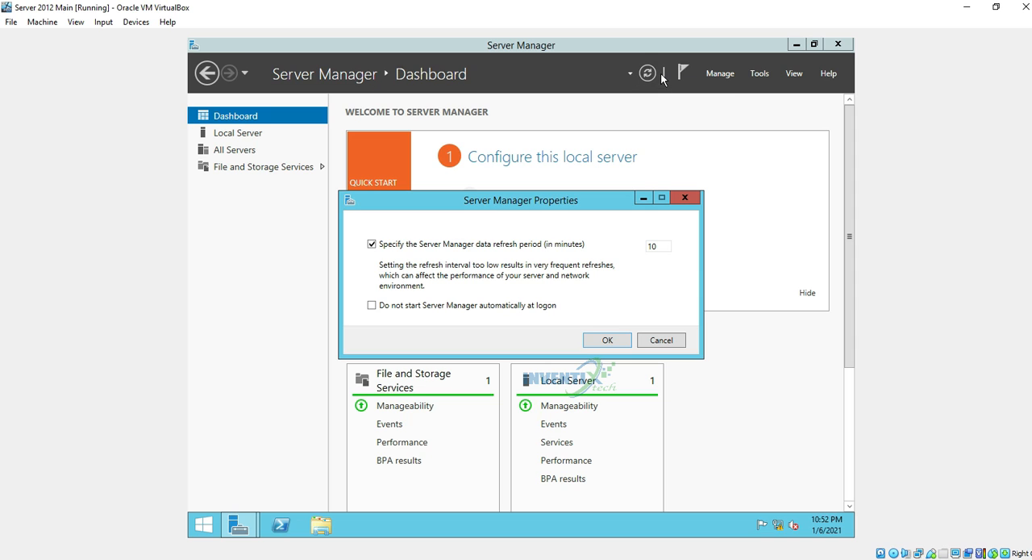
click(664, 246)
double_click(651, 246)
mouse_move(238, 522)
click(610, 340)
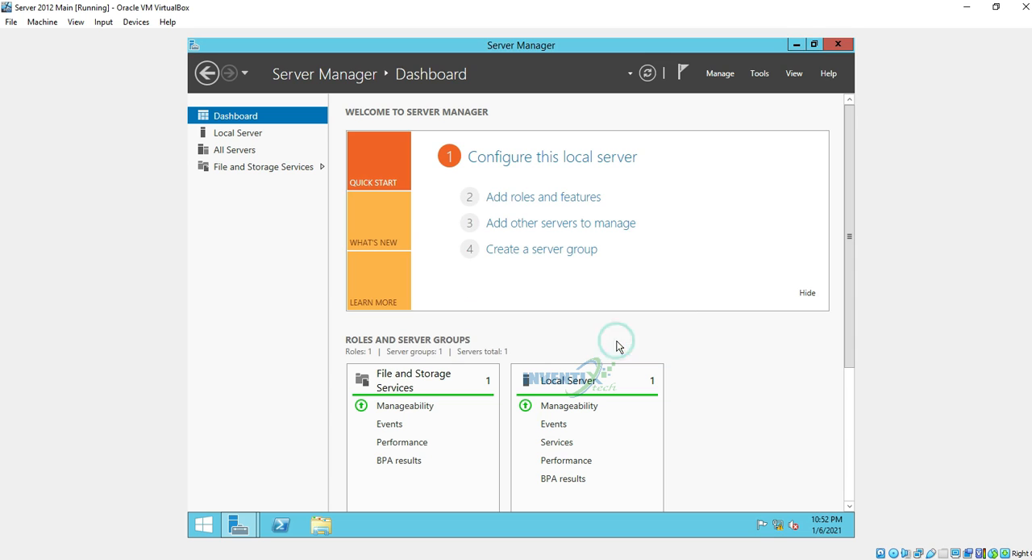
Start adding roles and features with a role-based installation on the 192.168.1.1 server from the server pool, proceeding to role selection
click(720, 74)
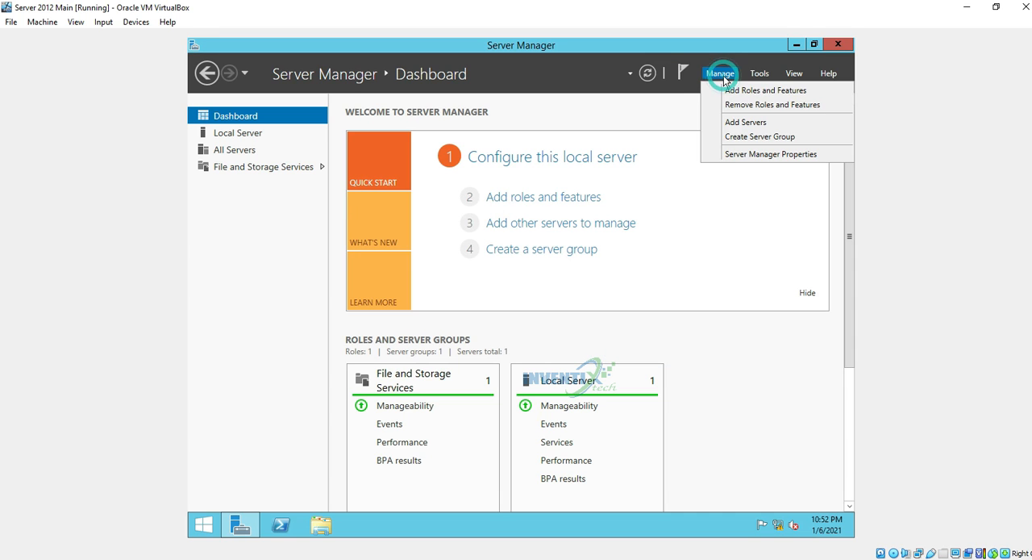
click(728, 91)
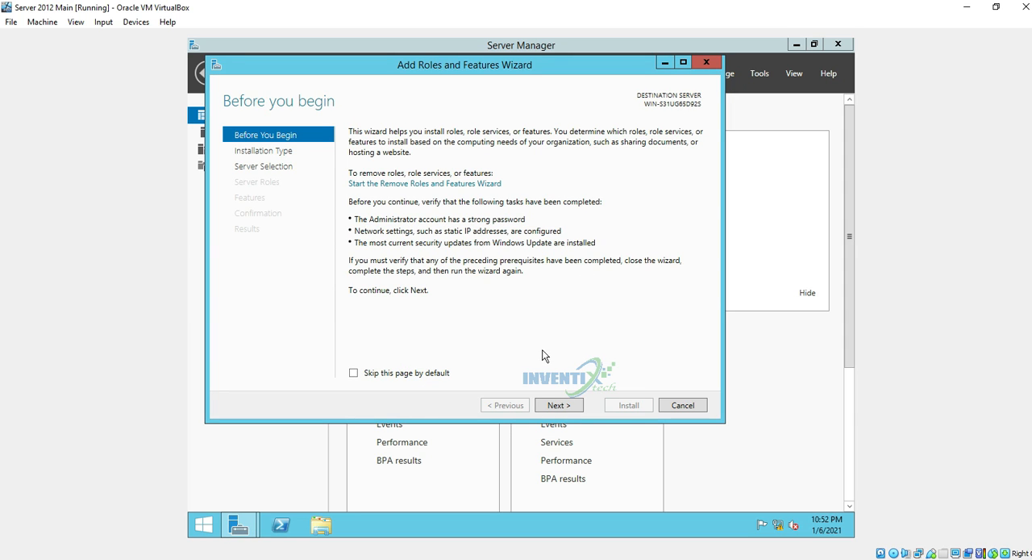
click(574, 410)
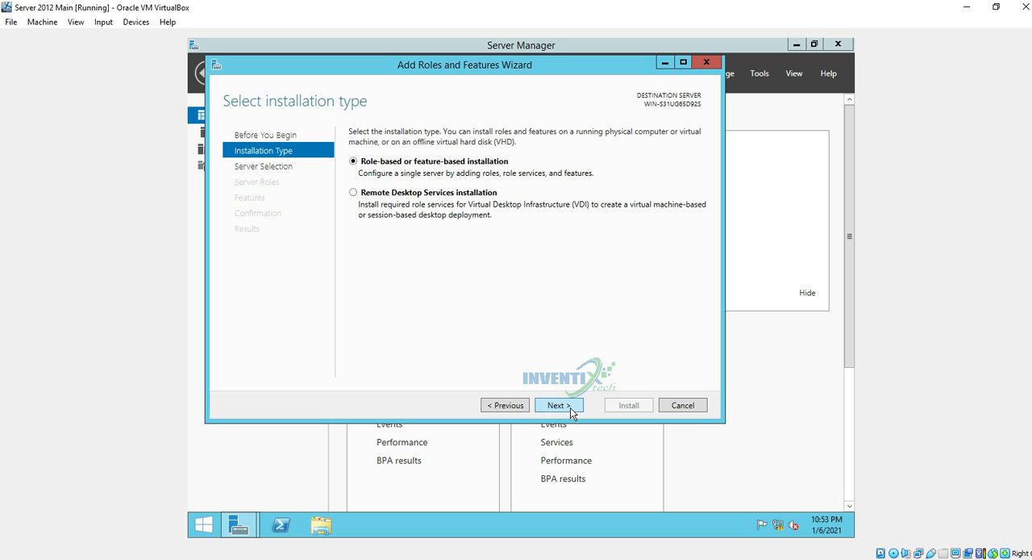
click(556, 409)
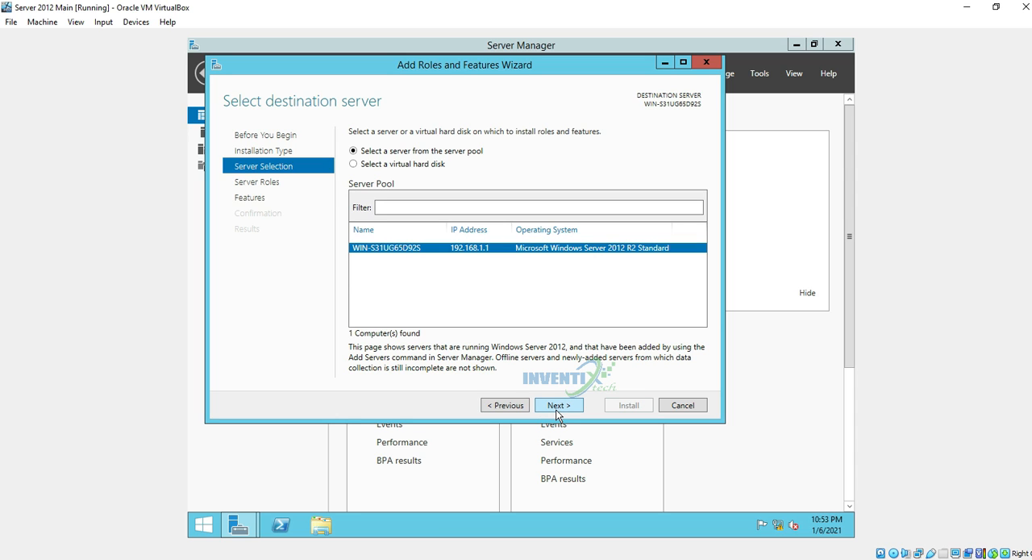
click(556, 413)
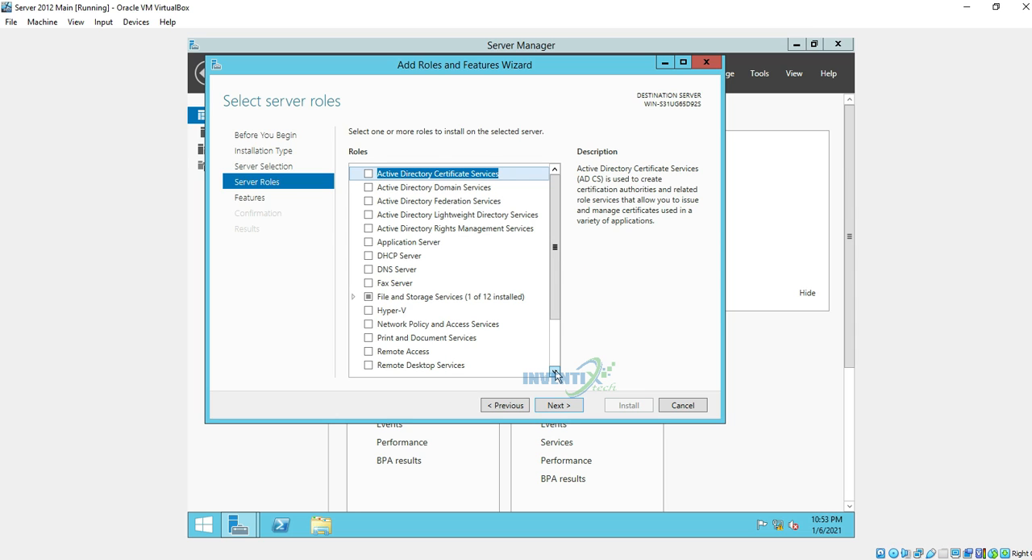
Continue to feature selection, review the list of installable features through XPS Viewer, and cancel the Add Roles and Features Wizard
click(556, 406)
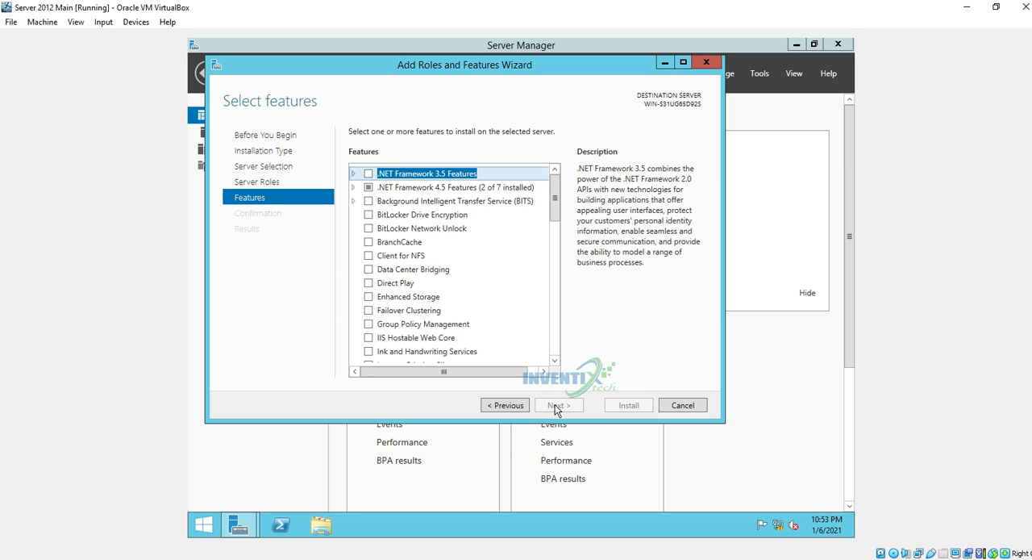
click(552, 207)
drag(552, 206, 566, 361)
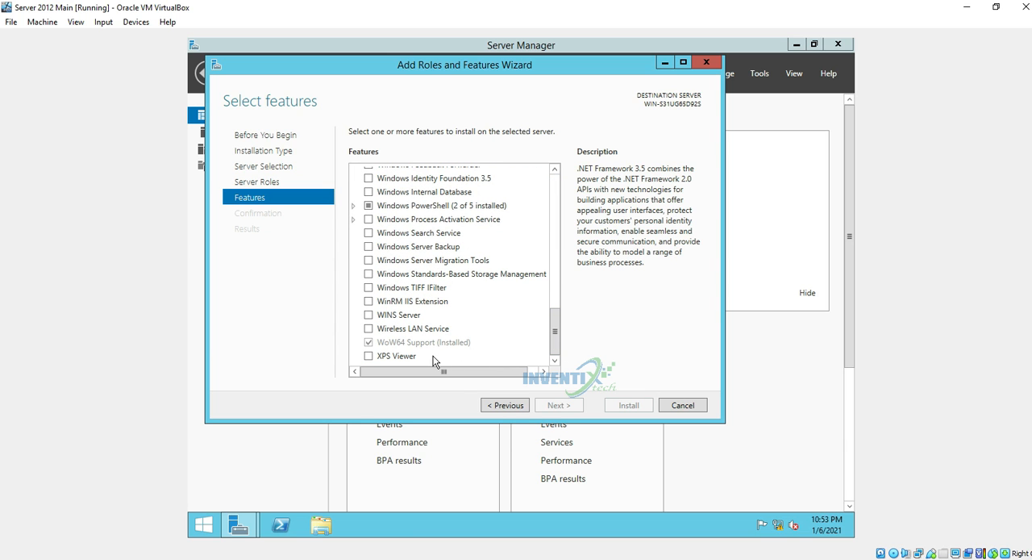
click(685, 408)
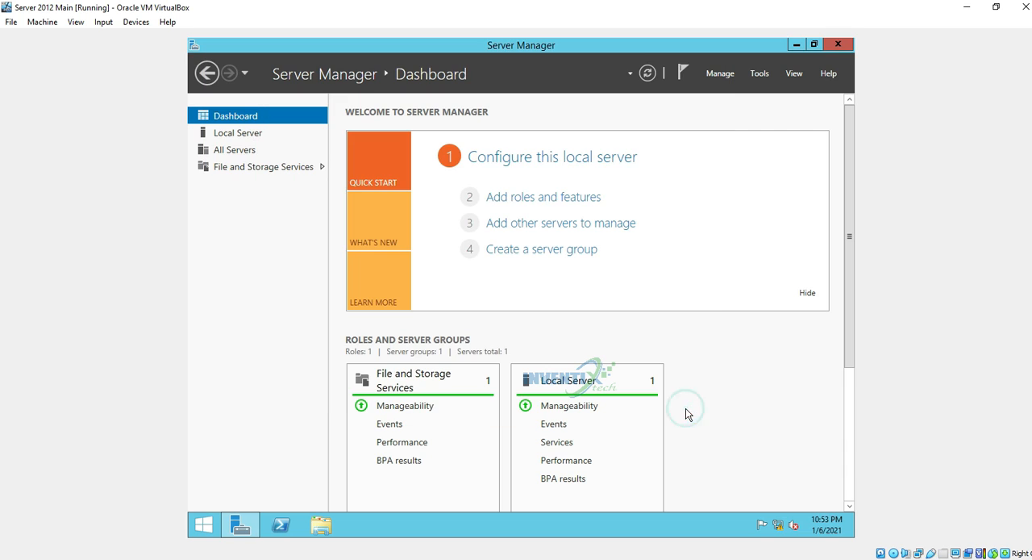
Review the removable roles and features for the 192.168.1.1 server in the Remove Roles and Features Wizard, and cancel it
click(719, 79)
click(743, 103)
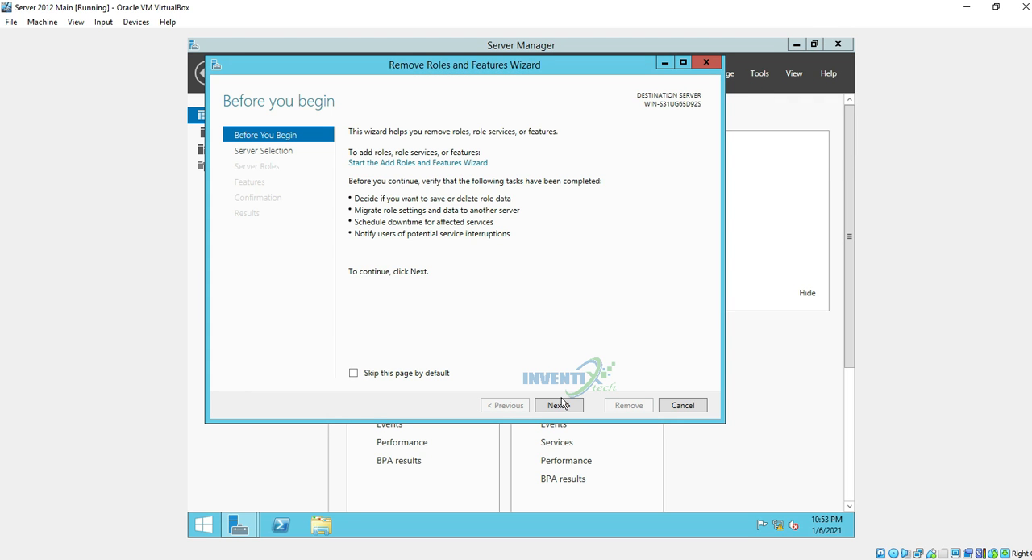
click(564, 407)
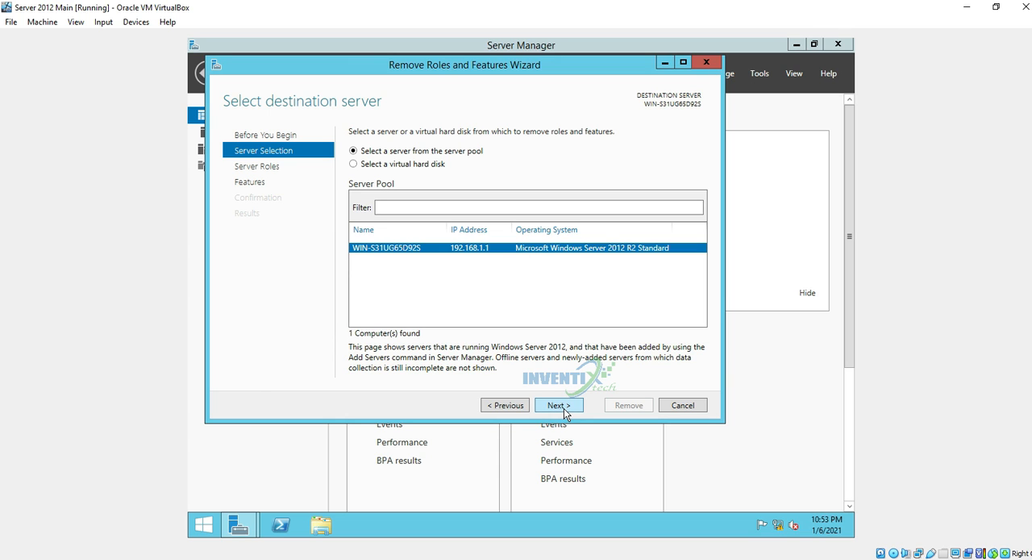
click(563, 407)
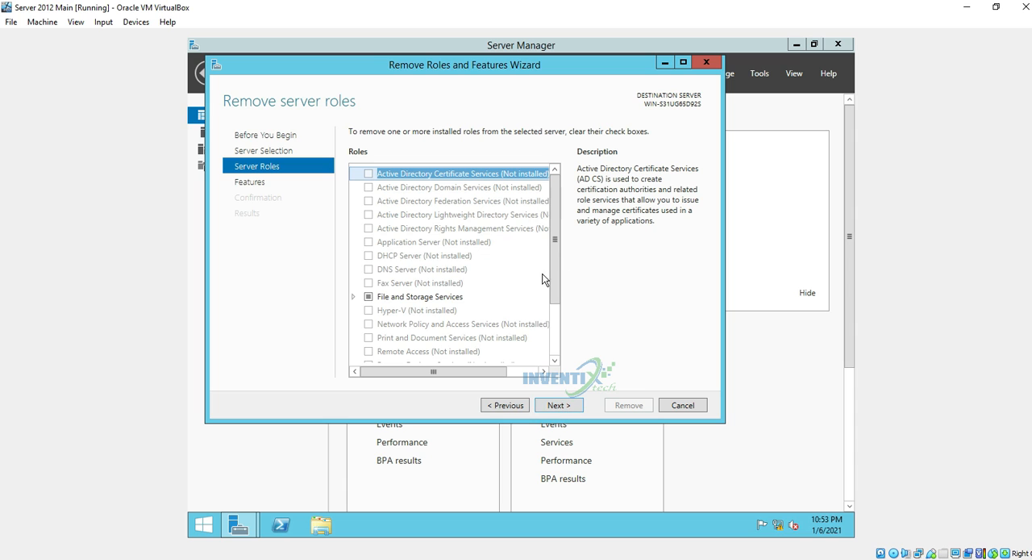
drag(556, 249, 562, 351)
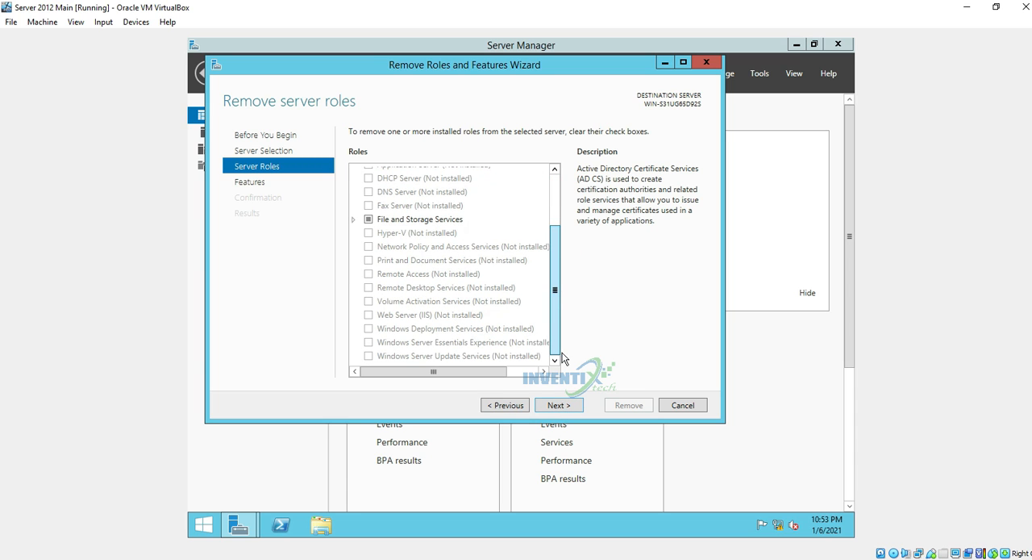
click(579, 405)
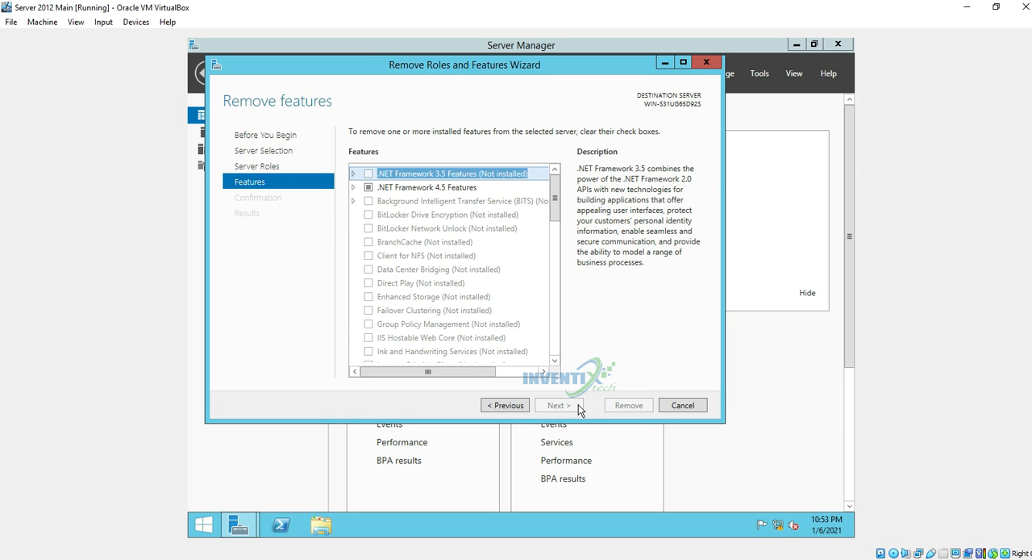
click(682, 406)
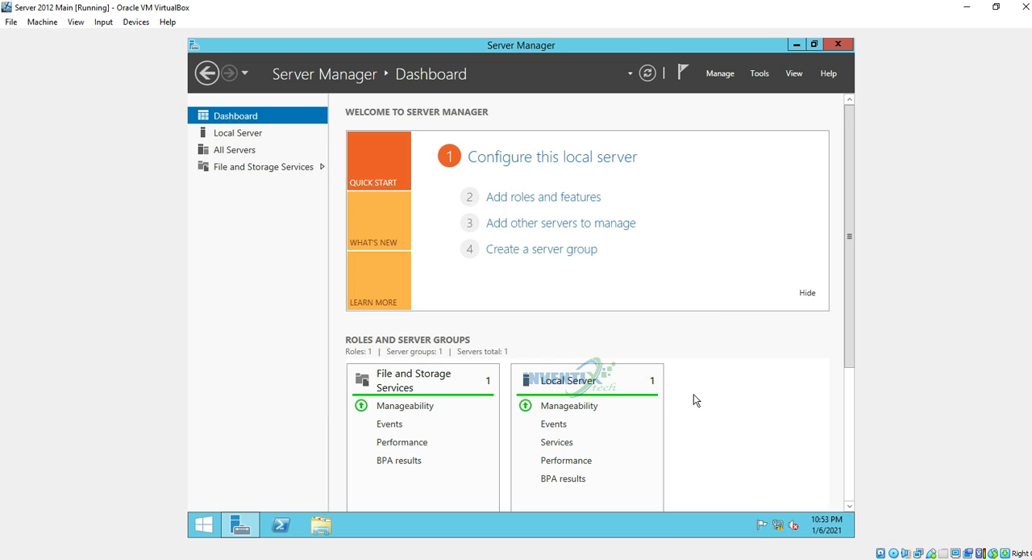
Examine the Active Directory, DNS and Import methods for adding servers to manage, and close the Add Servers dialog
click(731, 79)
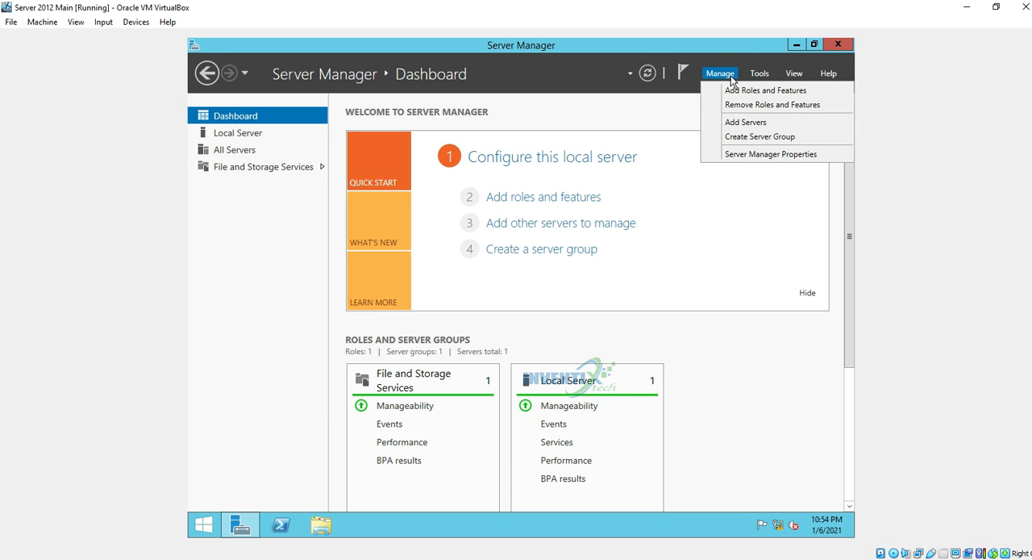
click(748, 123)
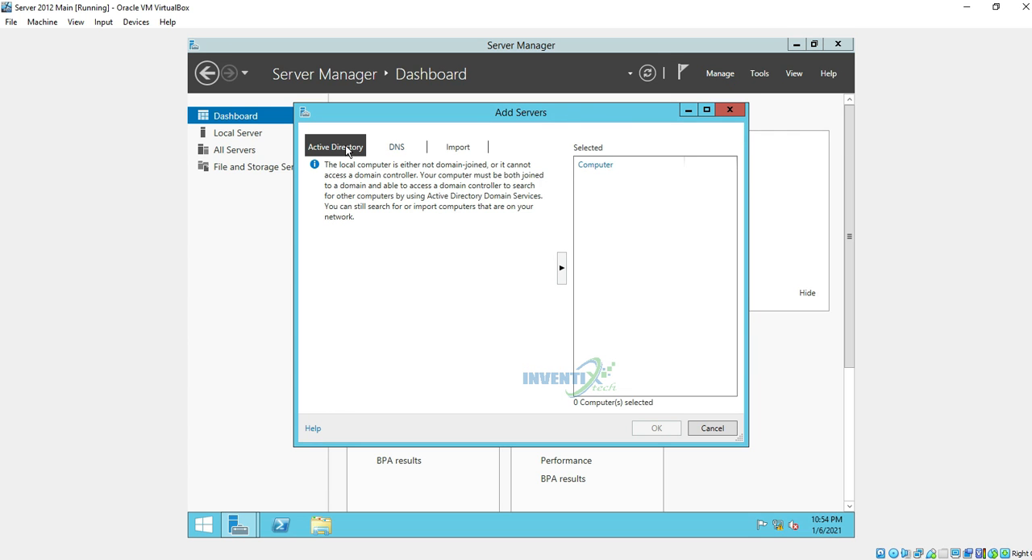
click(456, 147)
click(399, 146)
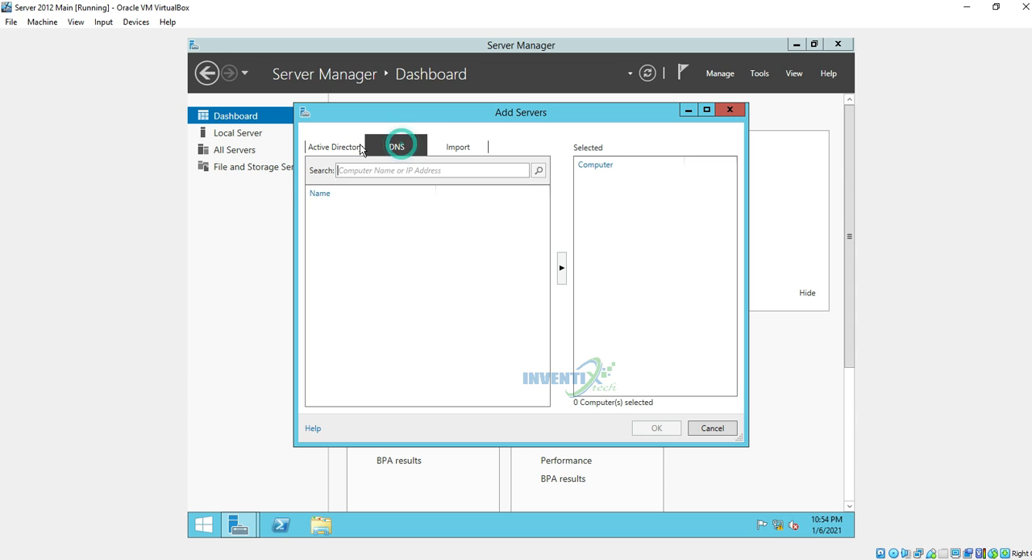
click(333, 146)
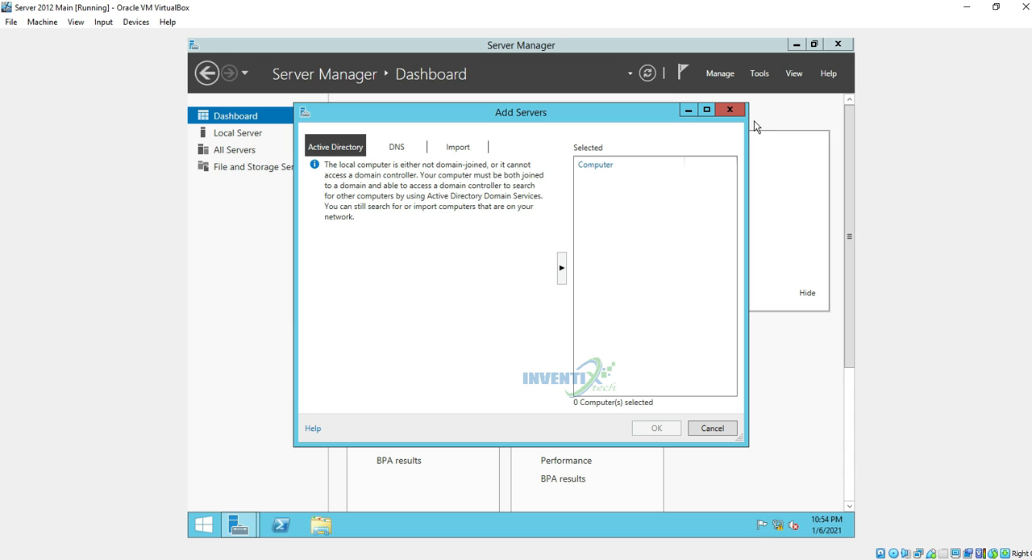
click(730, 111)
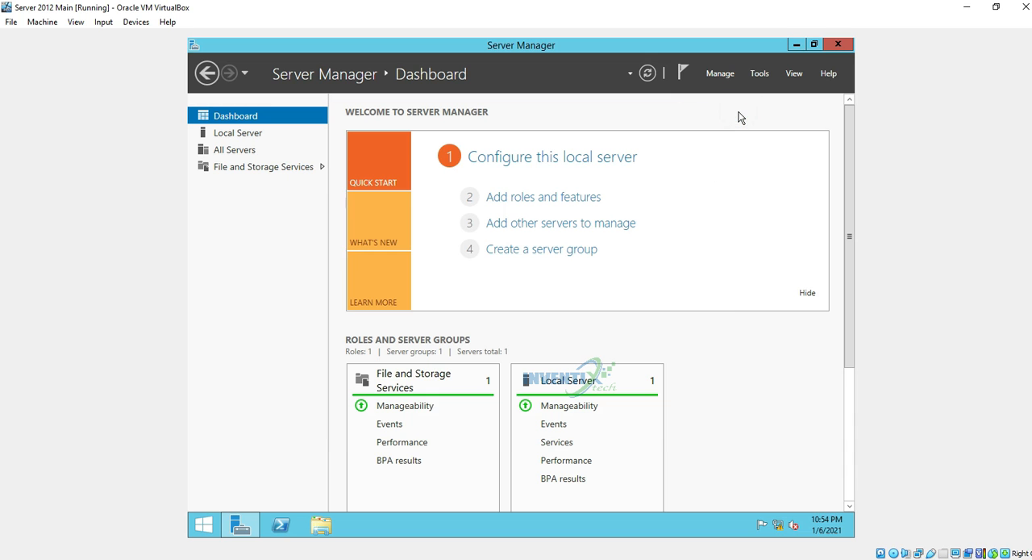
Examine the Create Server Group options without creating a group, and review the list of available administrative tools
click(729, 78)
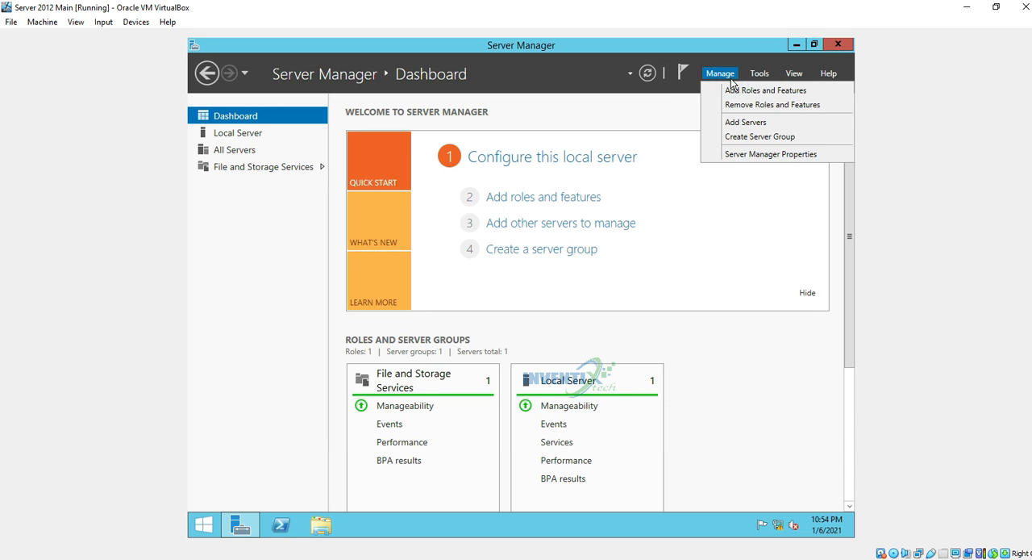
click(763, 137)
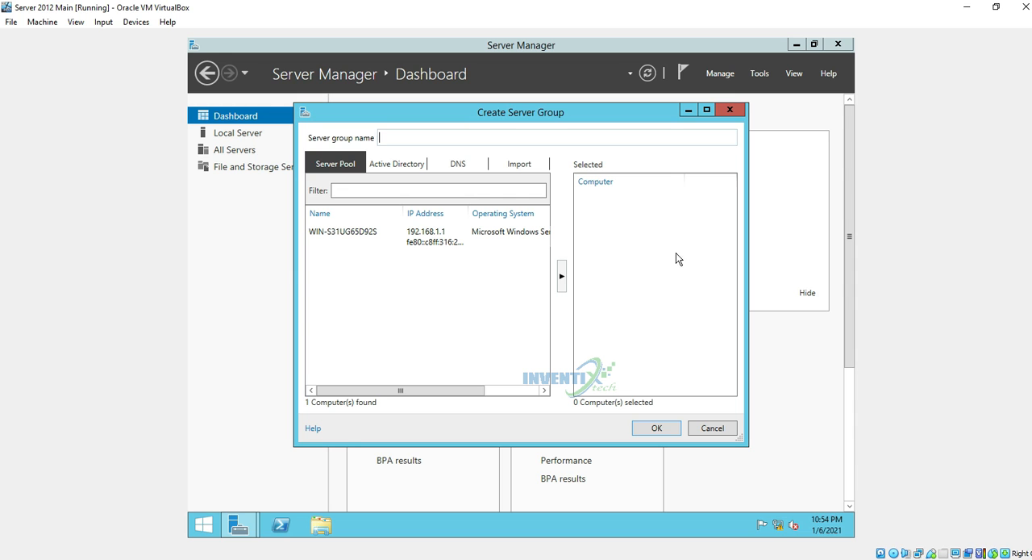
click(730, 428)
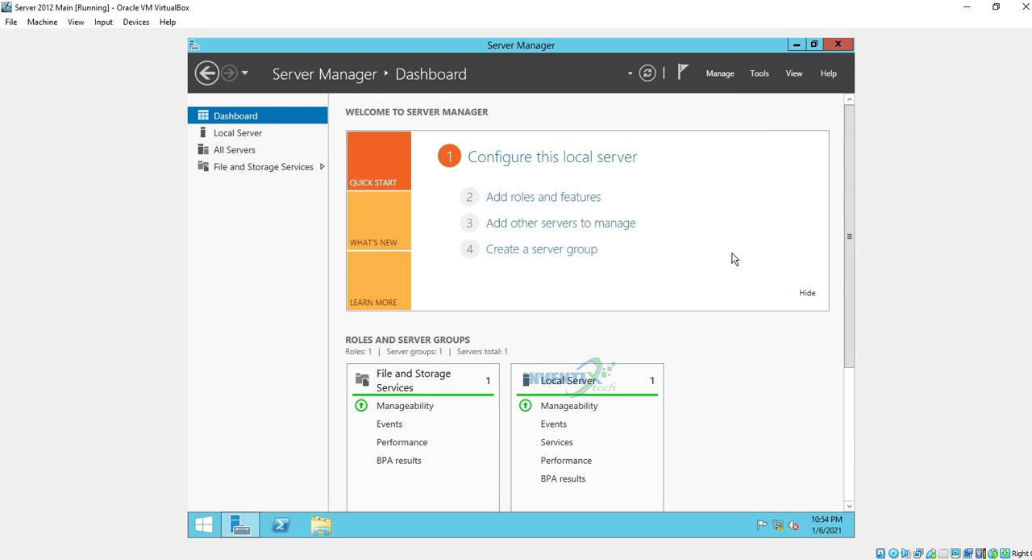
click(757, 76)
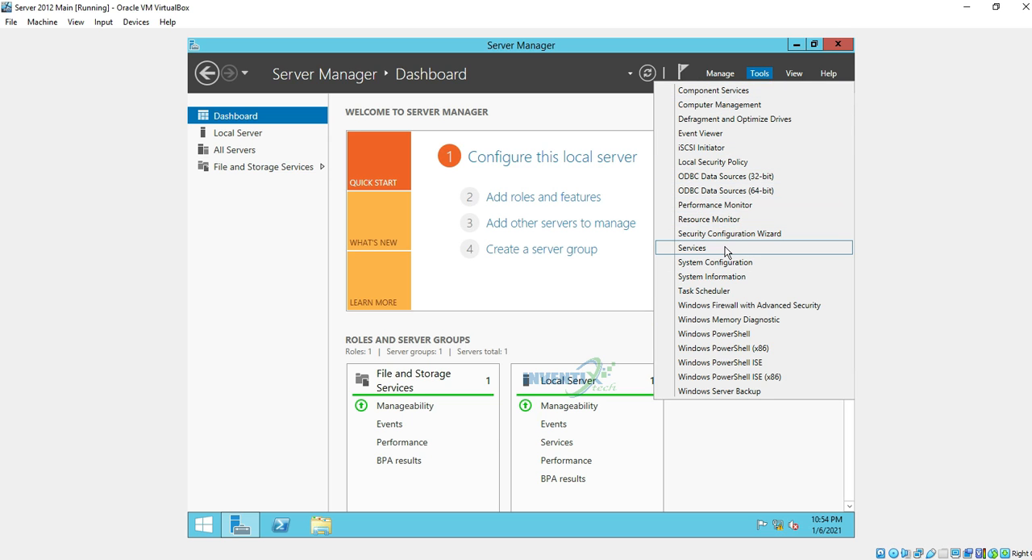
click(764, 73)
Try the dashboard at 125% and 150% zoom, and restore it to 100%
click(803, 73)
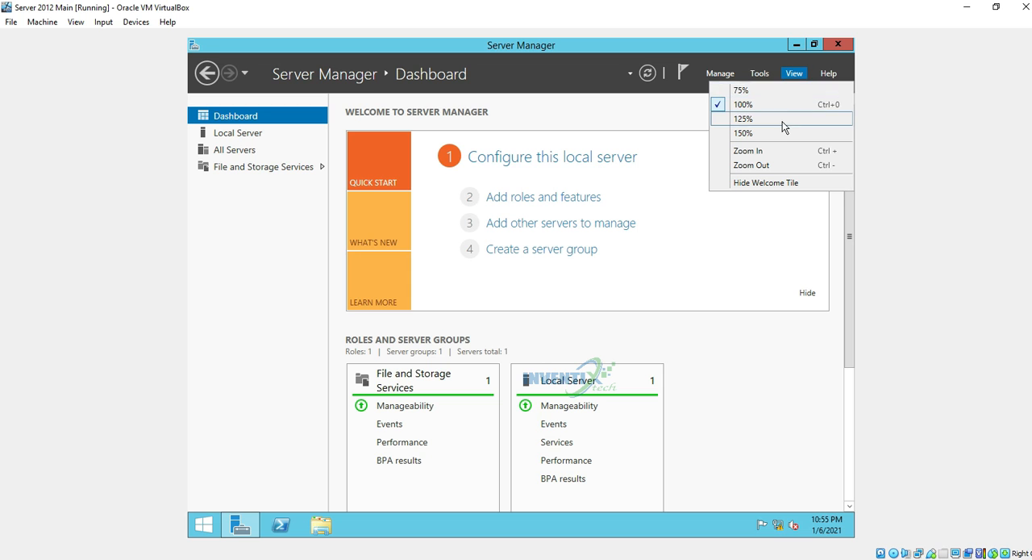
click(782, 121)
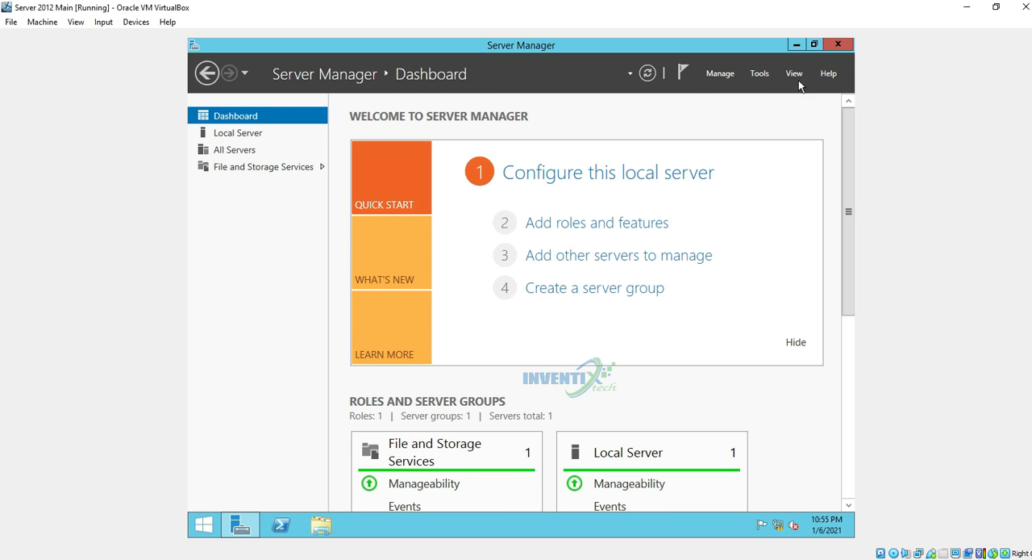
click(798, 73)
click(770, 132)
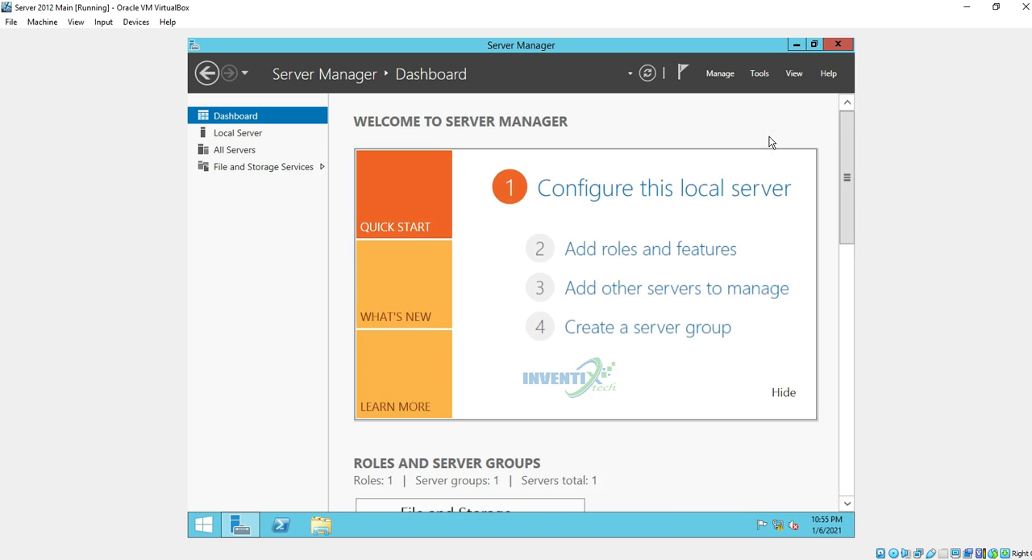
click(794, 73)
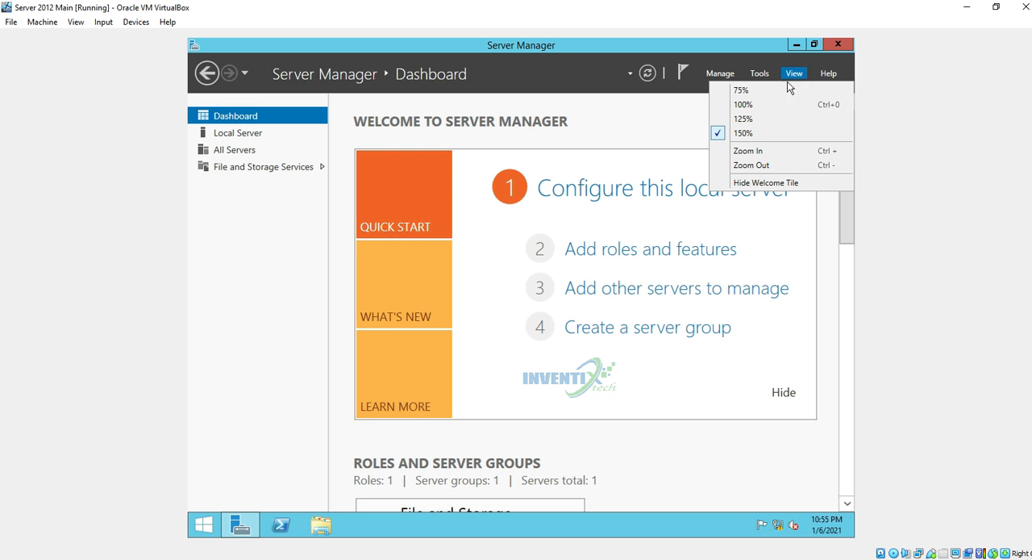
click(777, 104)
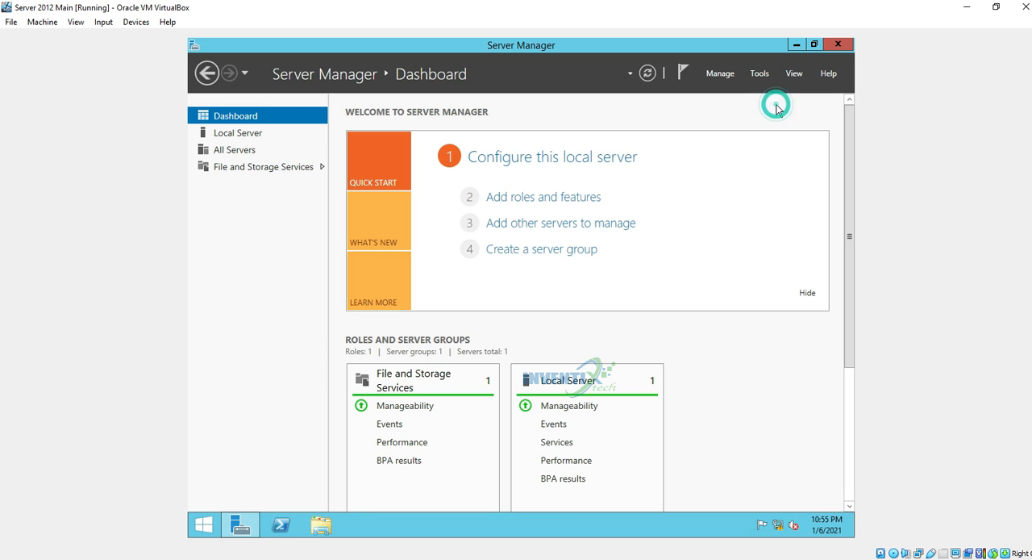
Review the Server Manager help resources, and examine the Local Server properties and the system date
click(826, 73)
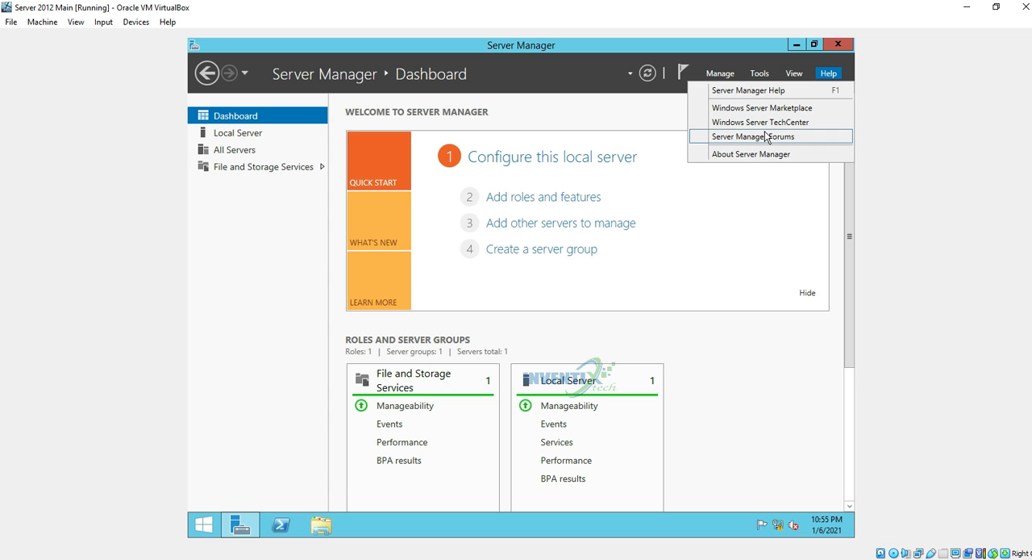
click(782, 212)
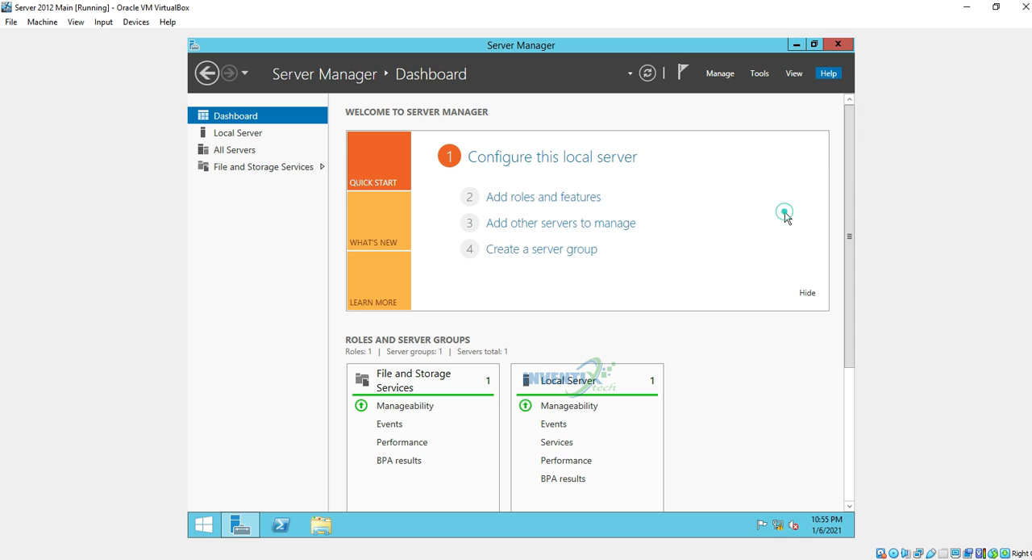
click(250, 137)
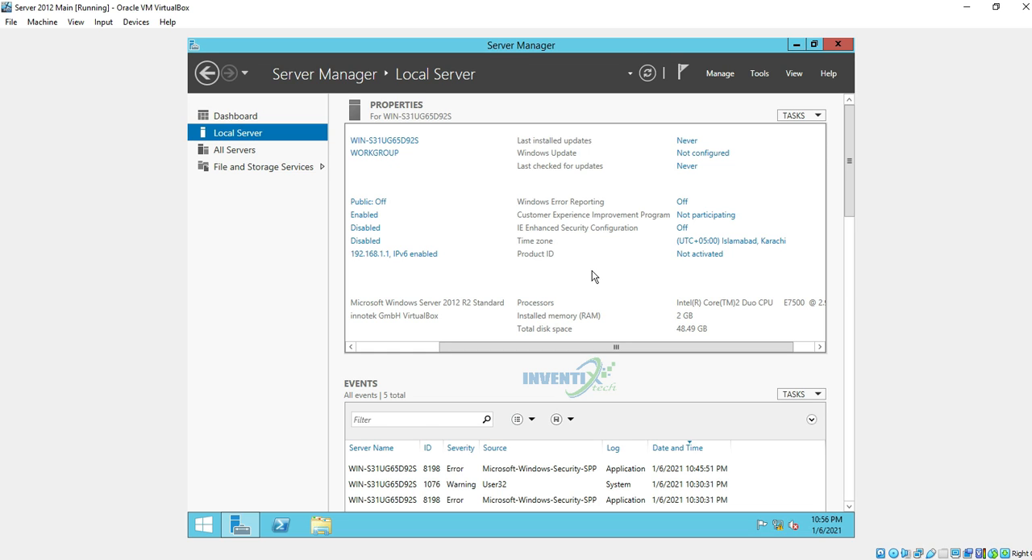
mouse_move(812, 534)
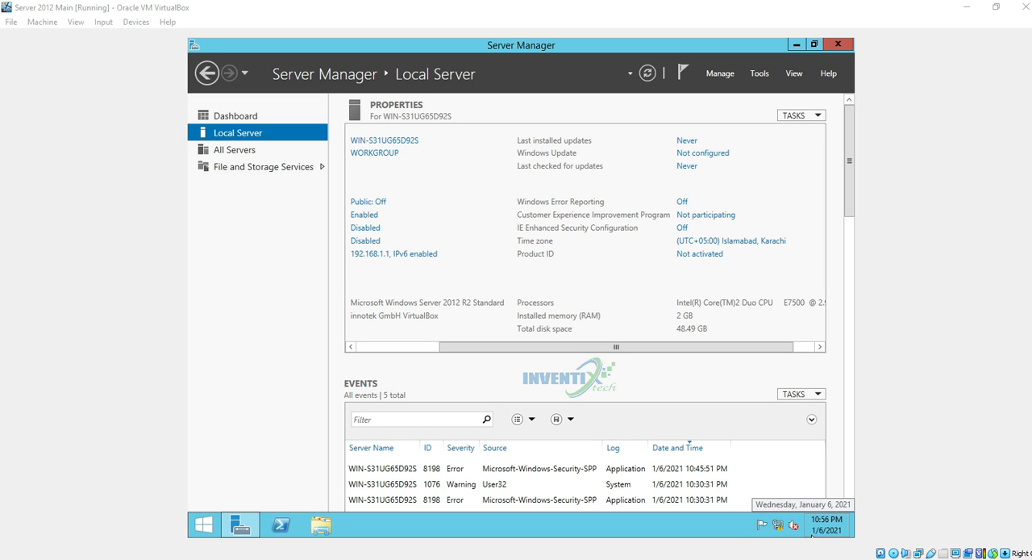